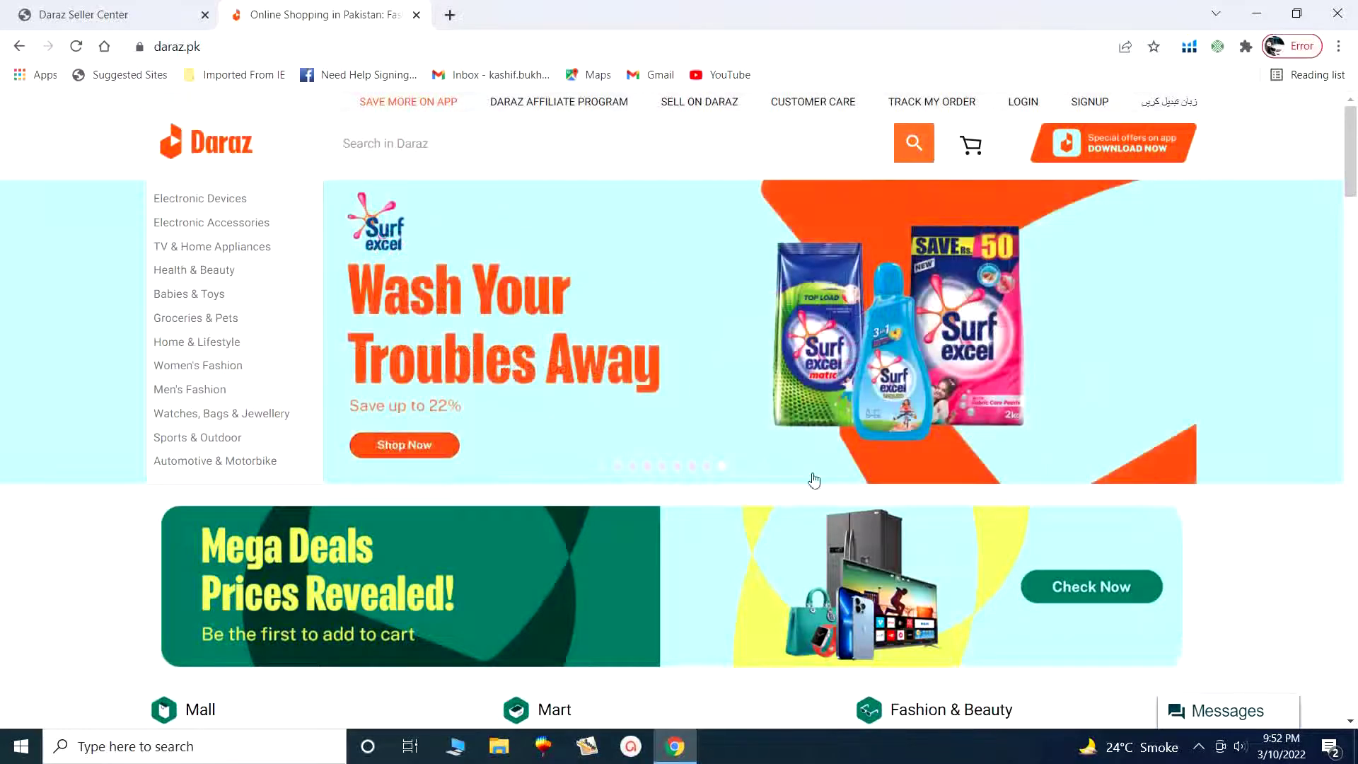
Switch to Daraz Seller Center and open the Seller Voucher list under Promotions.
mouse_move(183, 181)
click(90, 9)
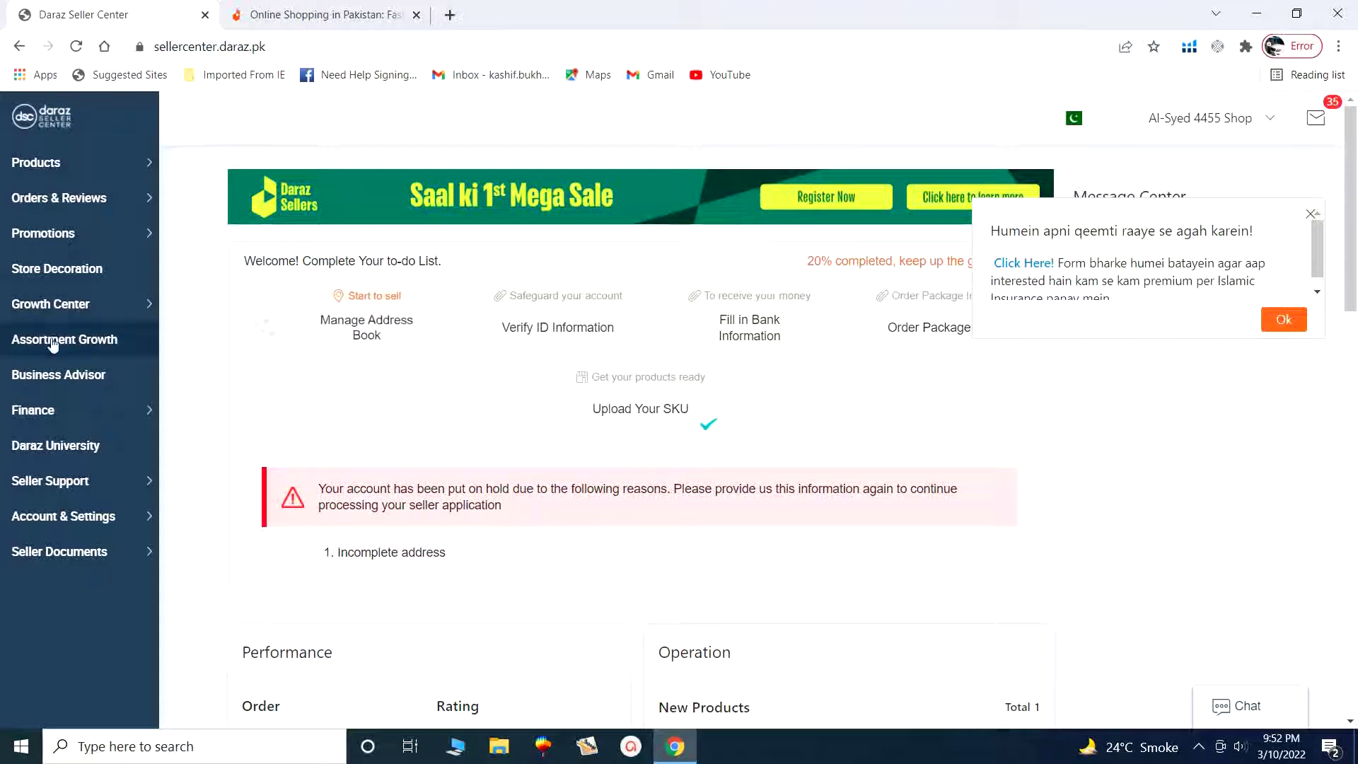
scroll(77, 333, down, 1)
mouse_move(75, 240)
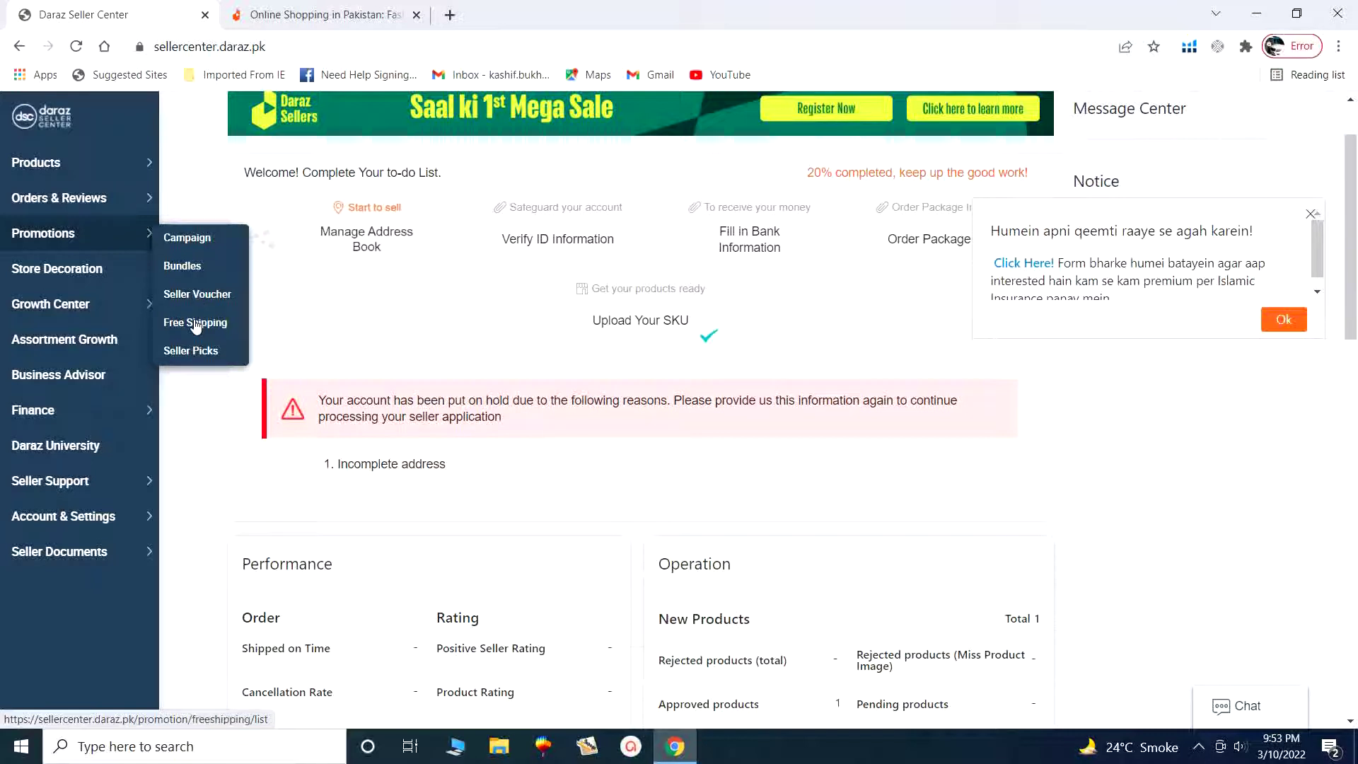
click(199, 295)
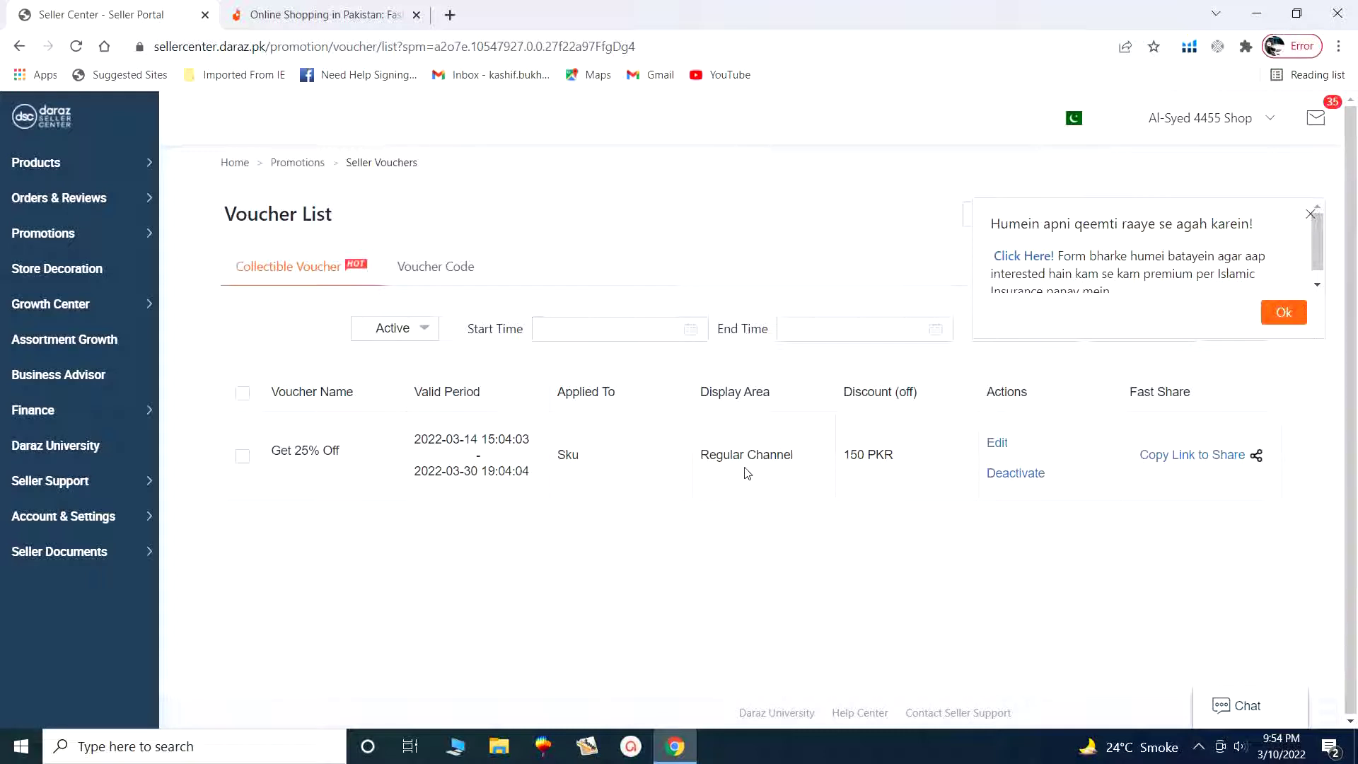
Filter the voucher list to view the Inactive vouchers, and return the filter to Active.
click(428, 332)
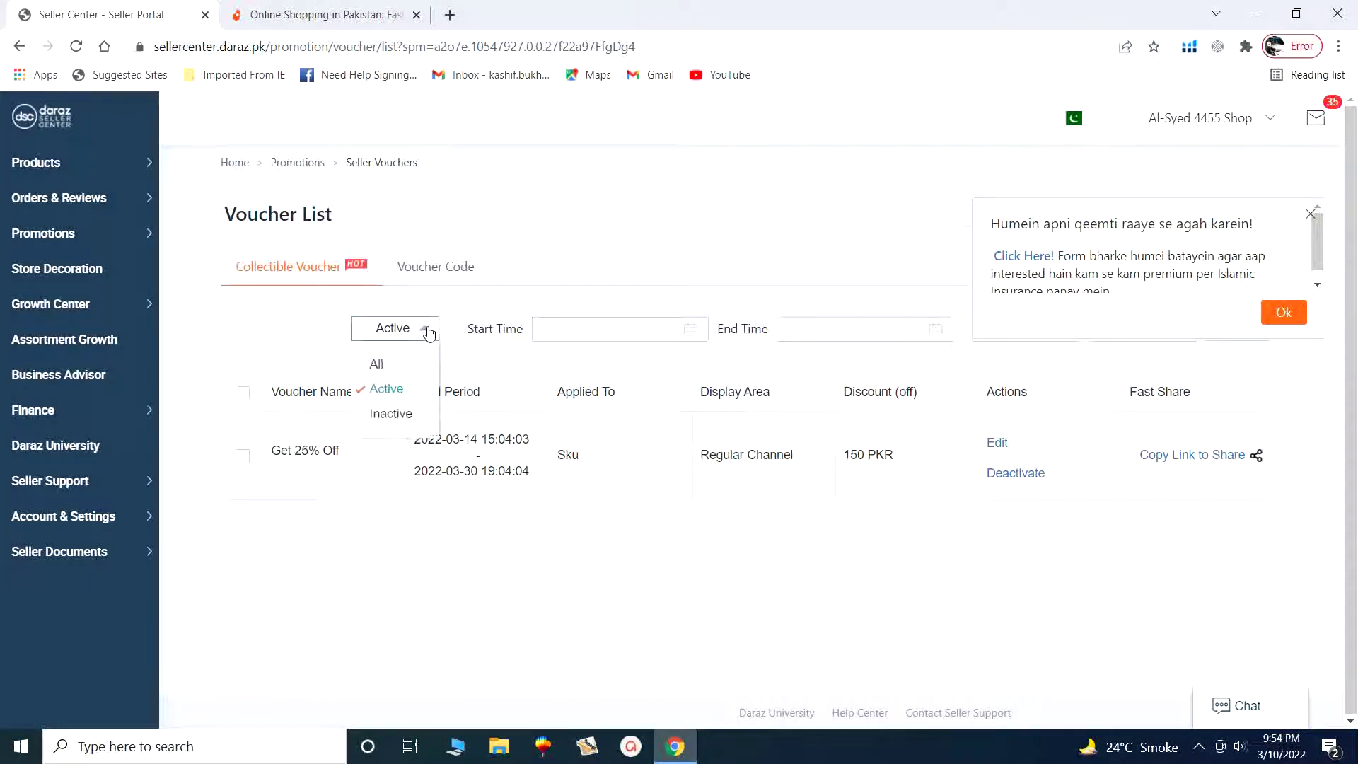
click(389, 414)
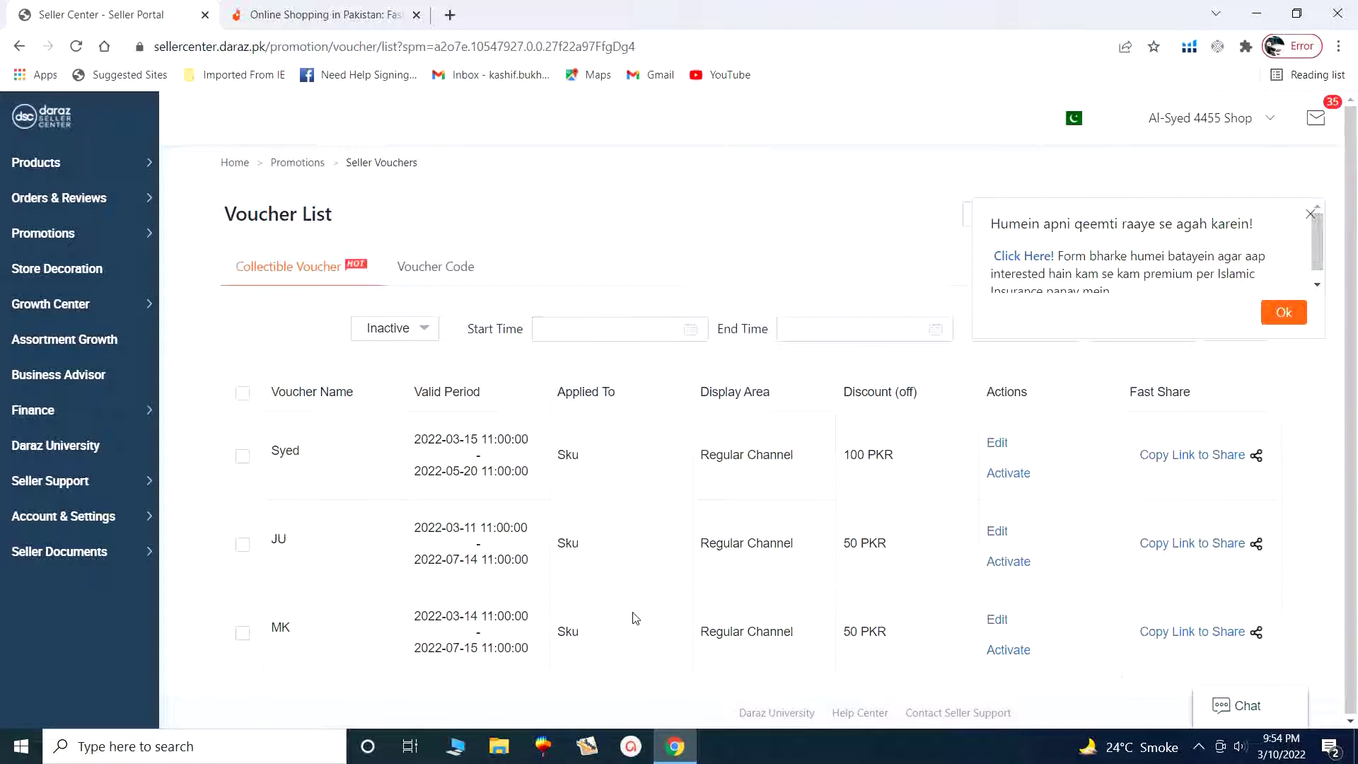
click(424, 336)
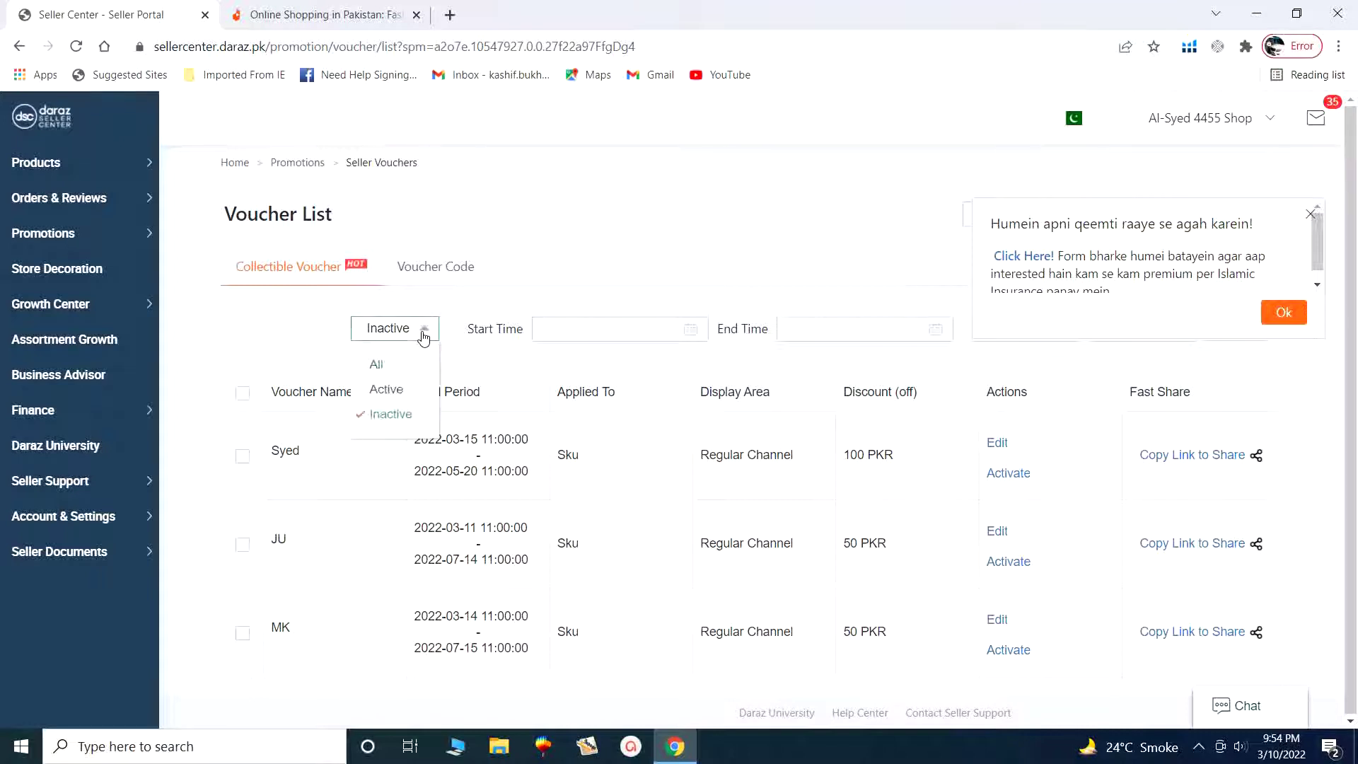
click(393, 389)
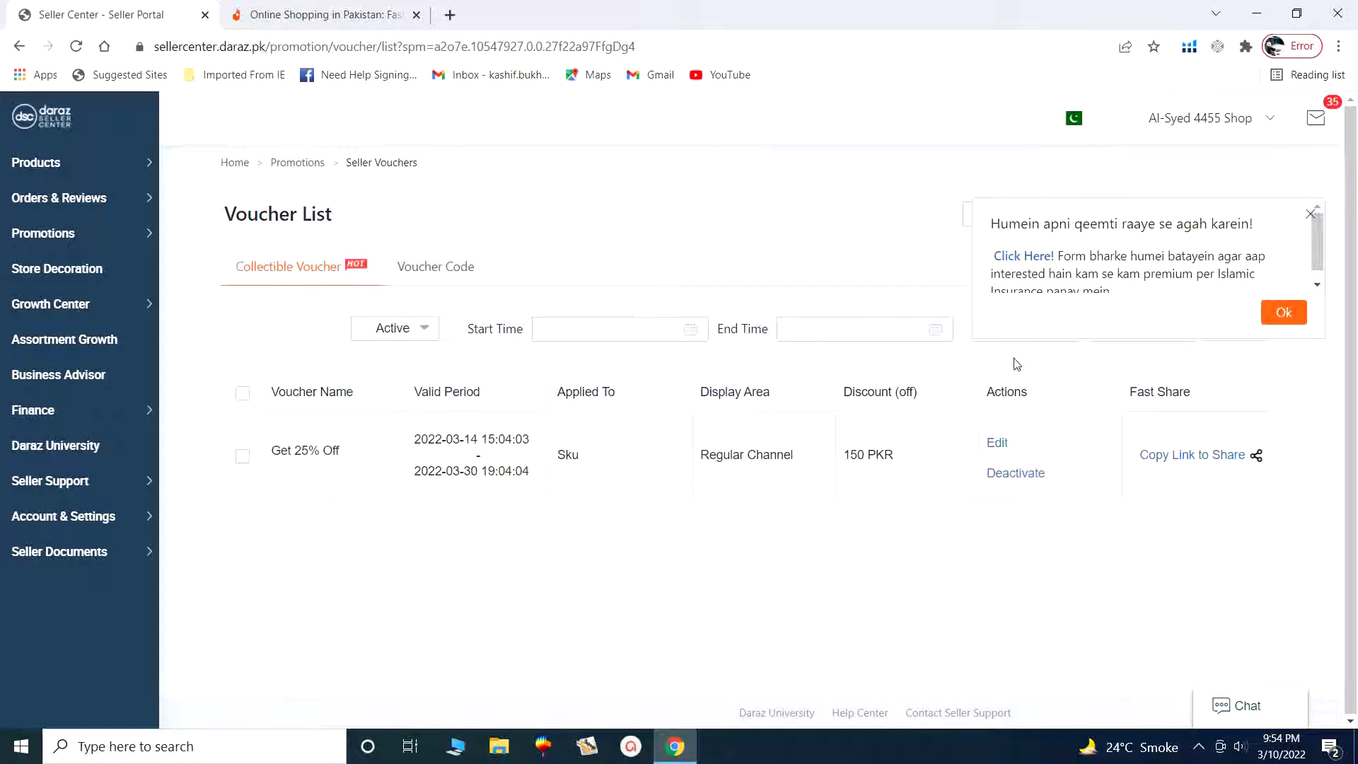
Dismiss the survey notice and start a new voucher named "Get Mega Offer".
click(1309, 214)
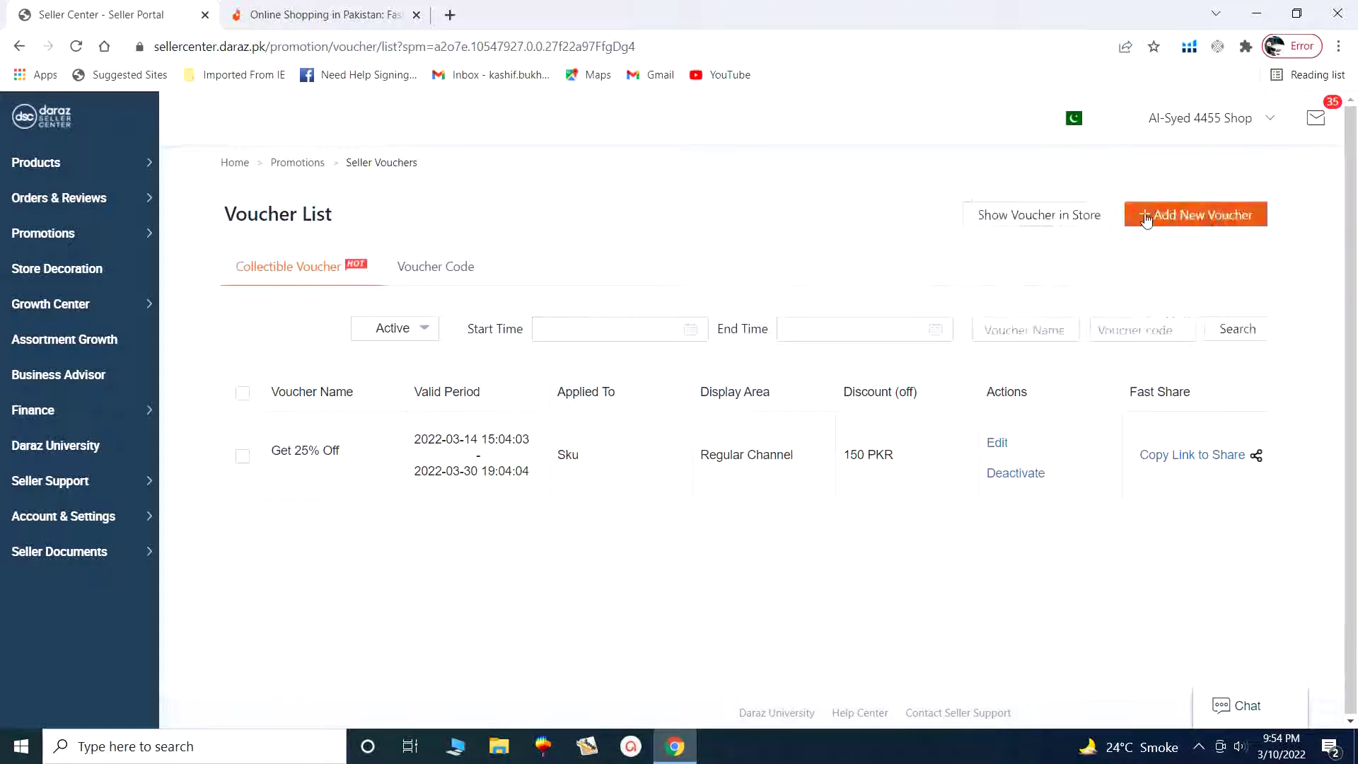
click(1191, 218)
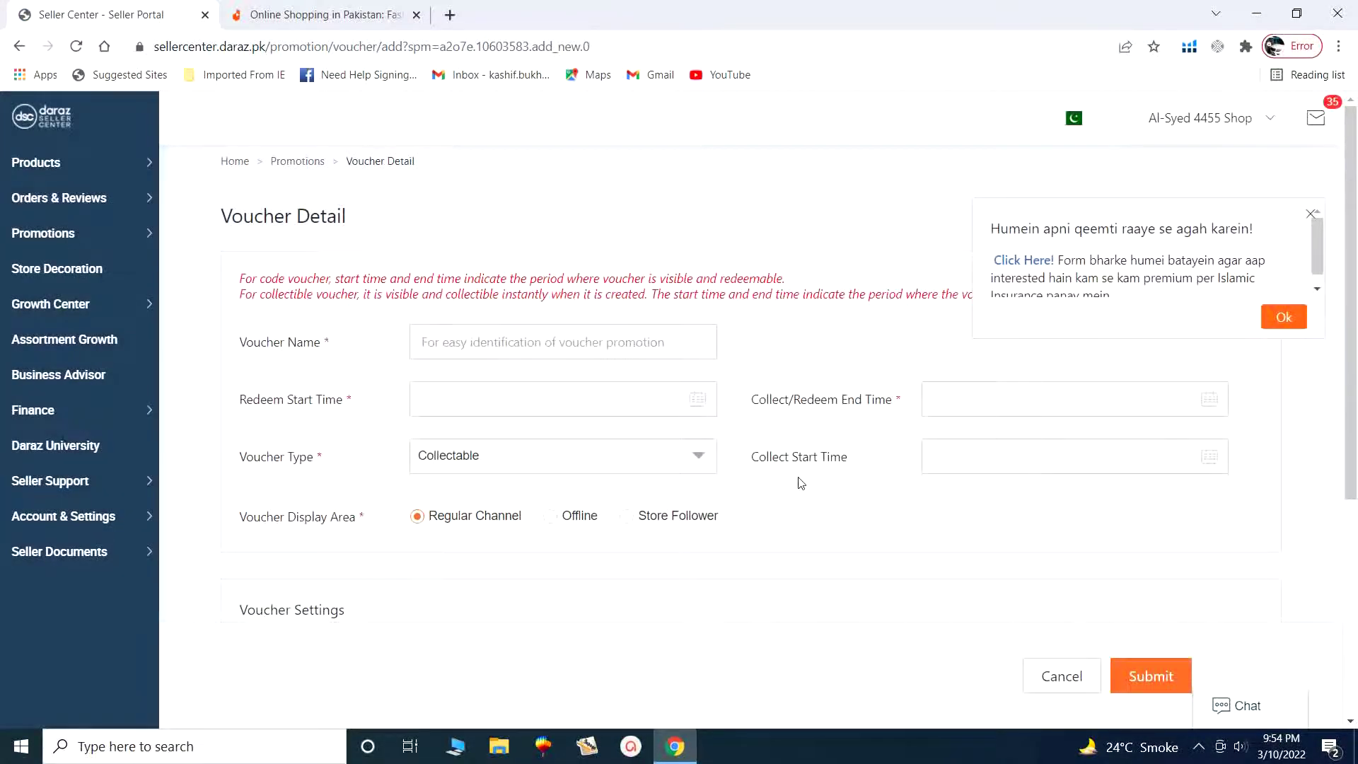
scroll(801, 483, down, 1)
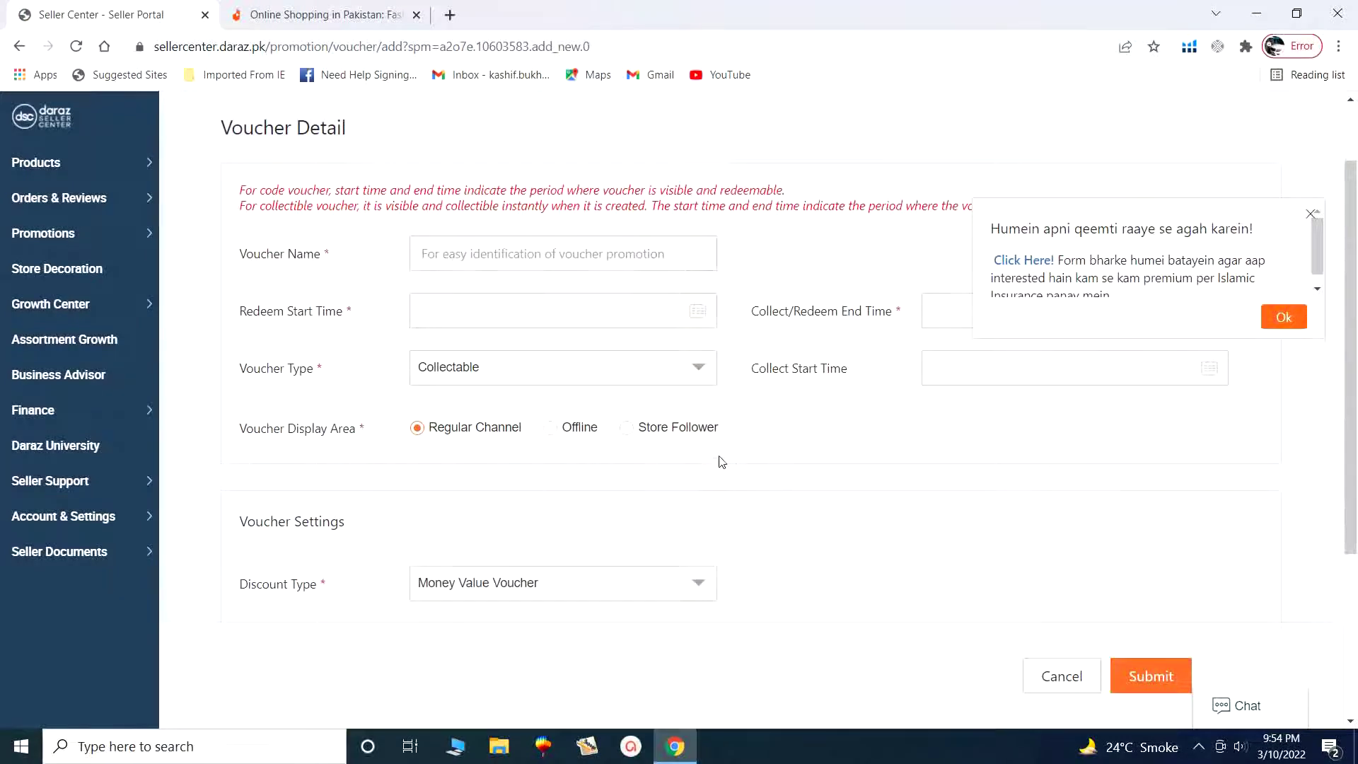
click(475, 261)
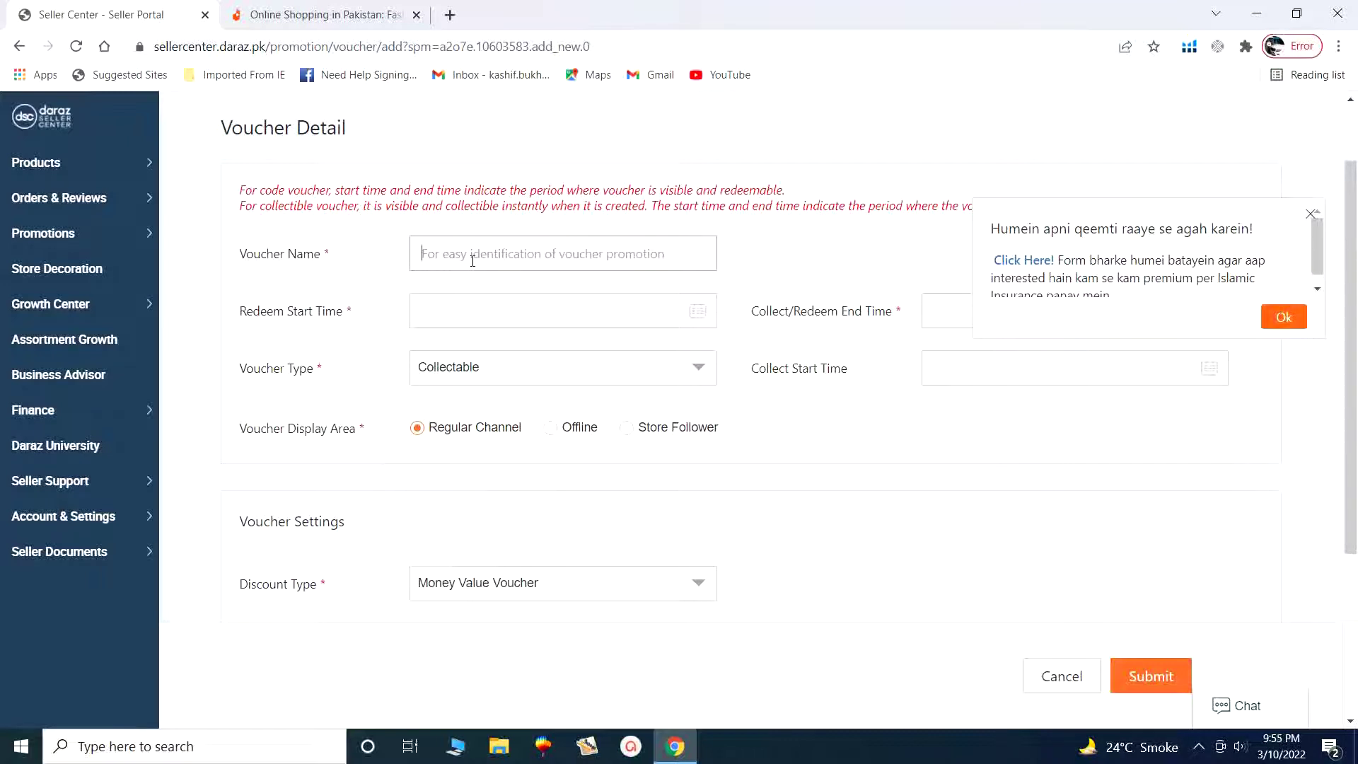
text(Get)
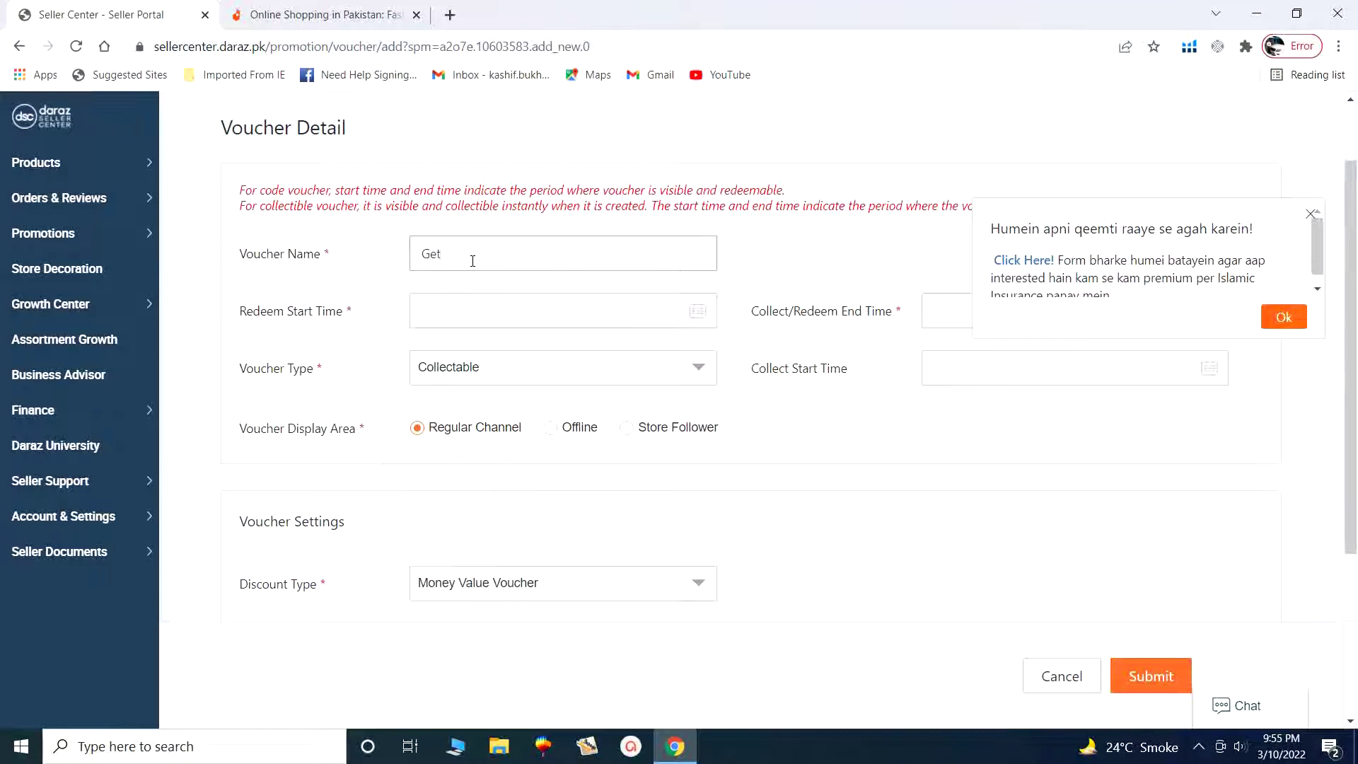
text( Mega Offer)
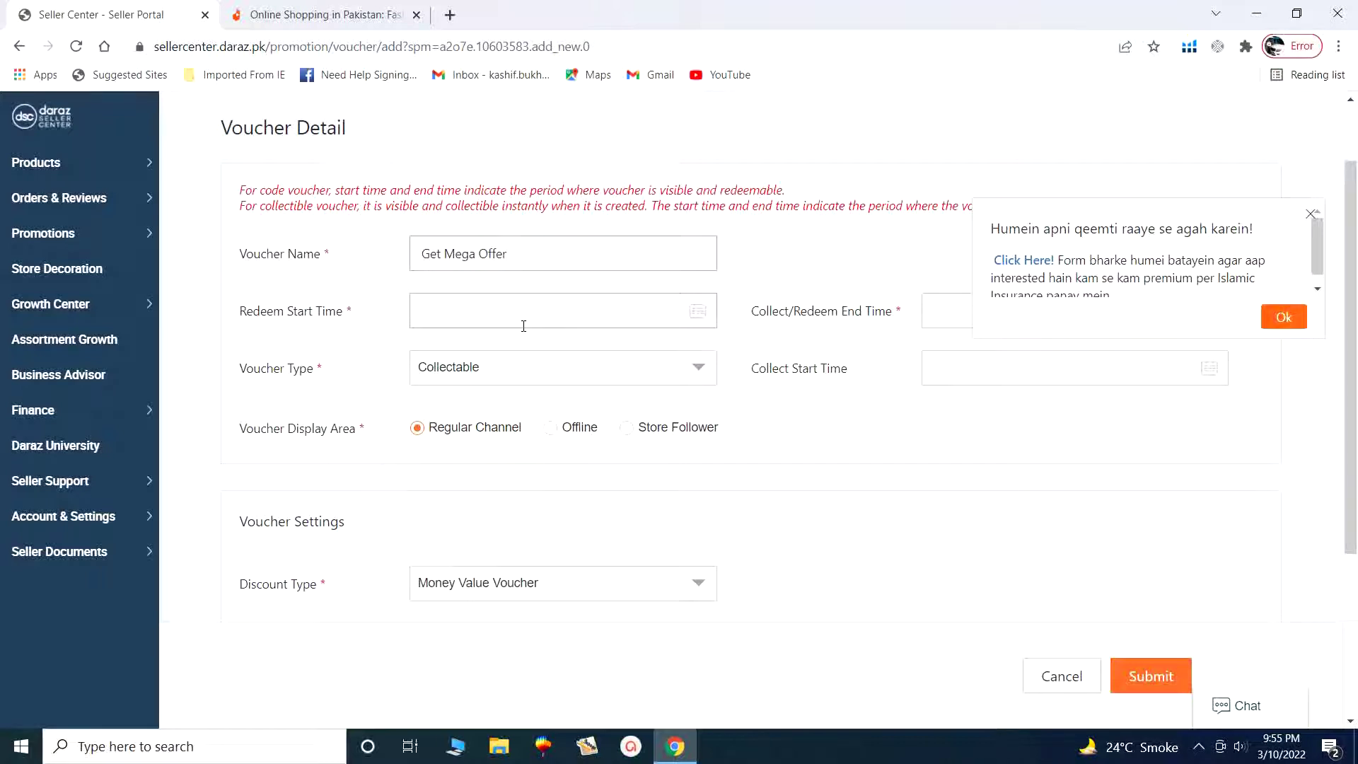
click(696, 319)
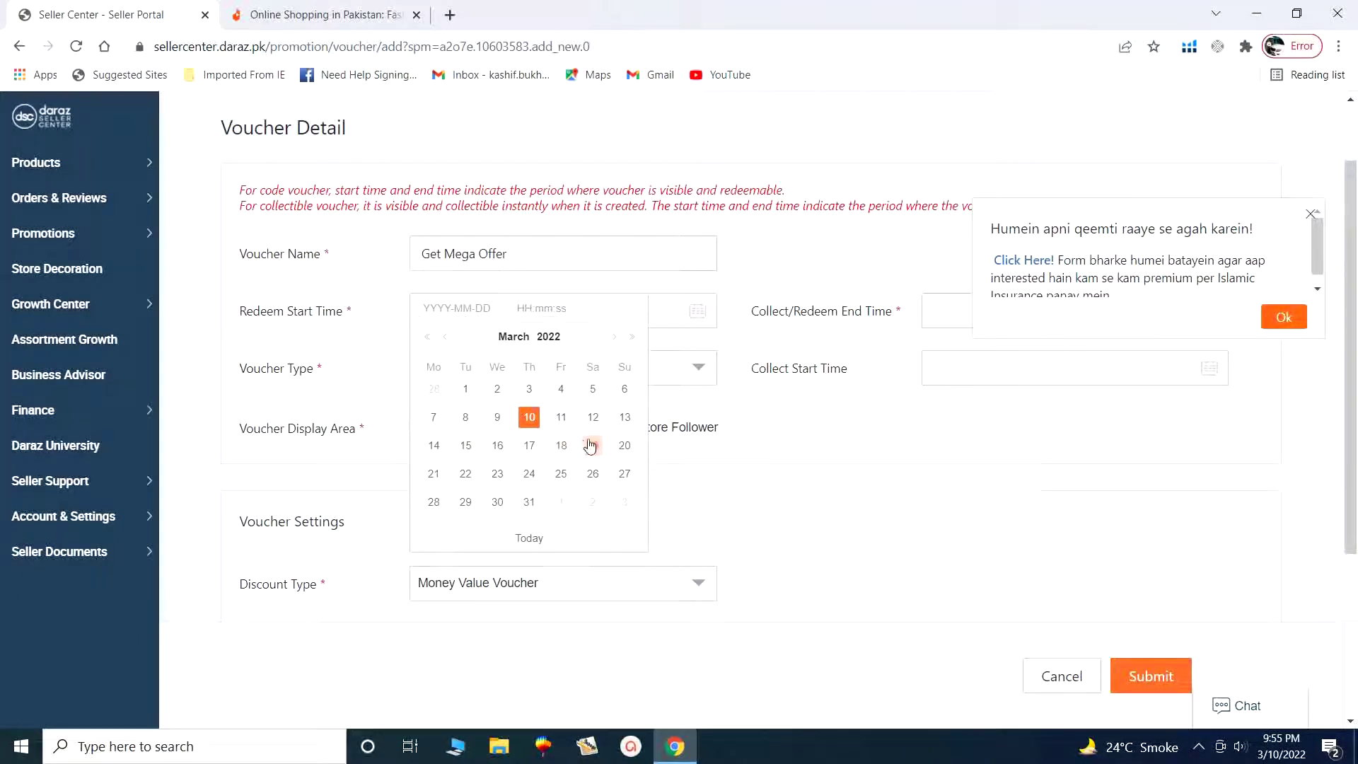
click(466, 447)
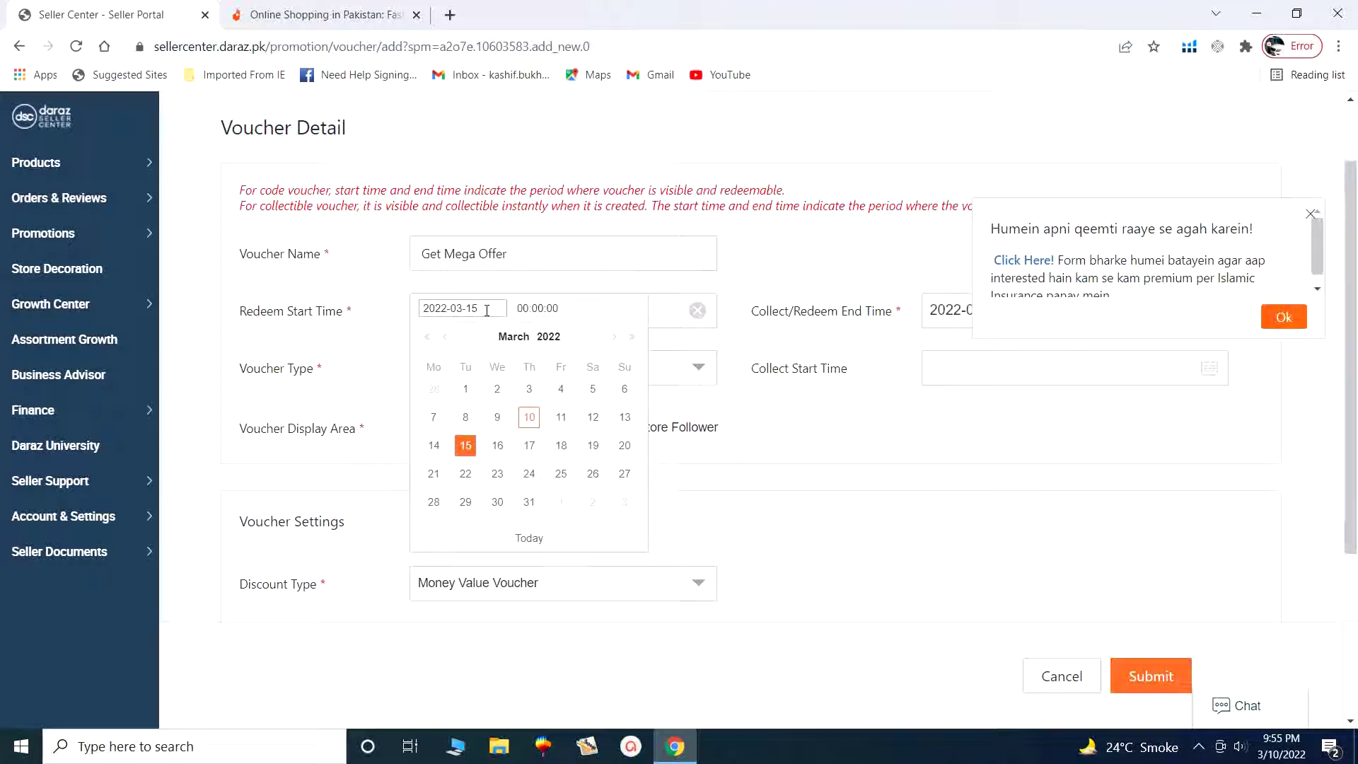
click(526, 309)
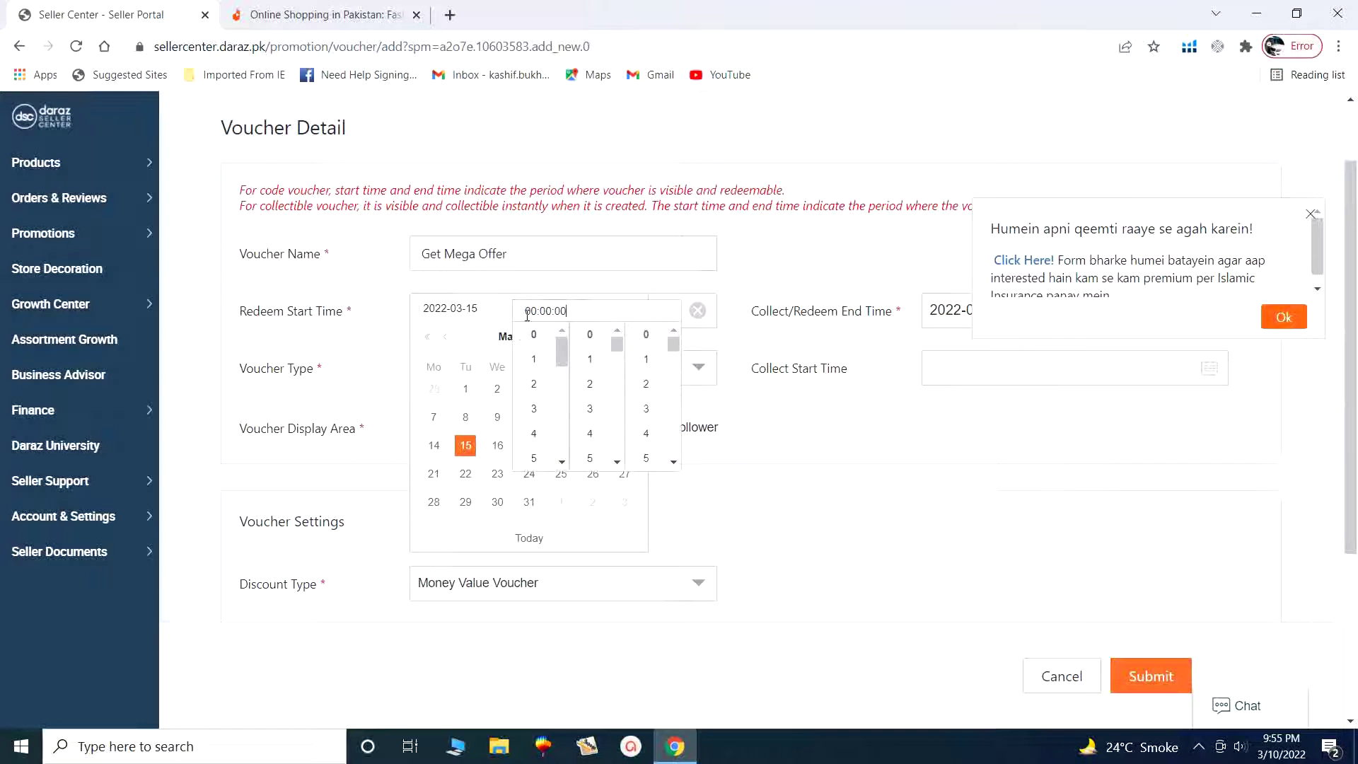
click(534, 433)
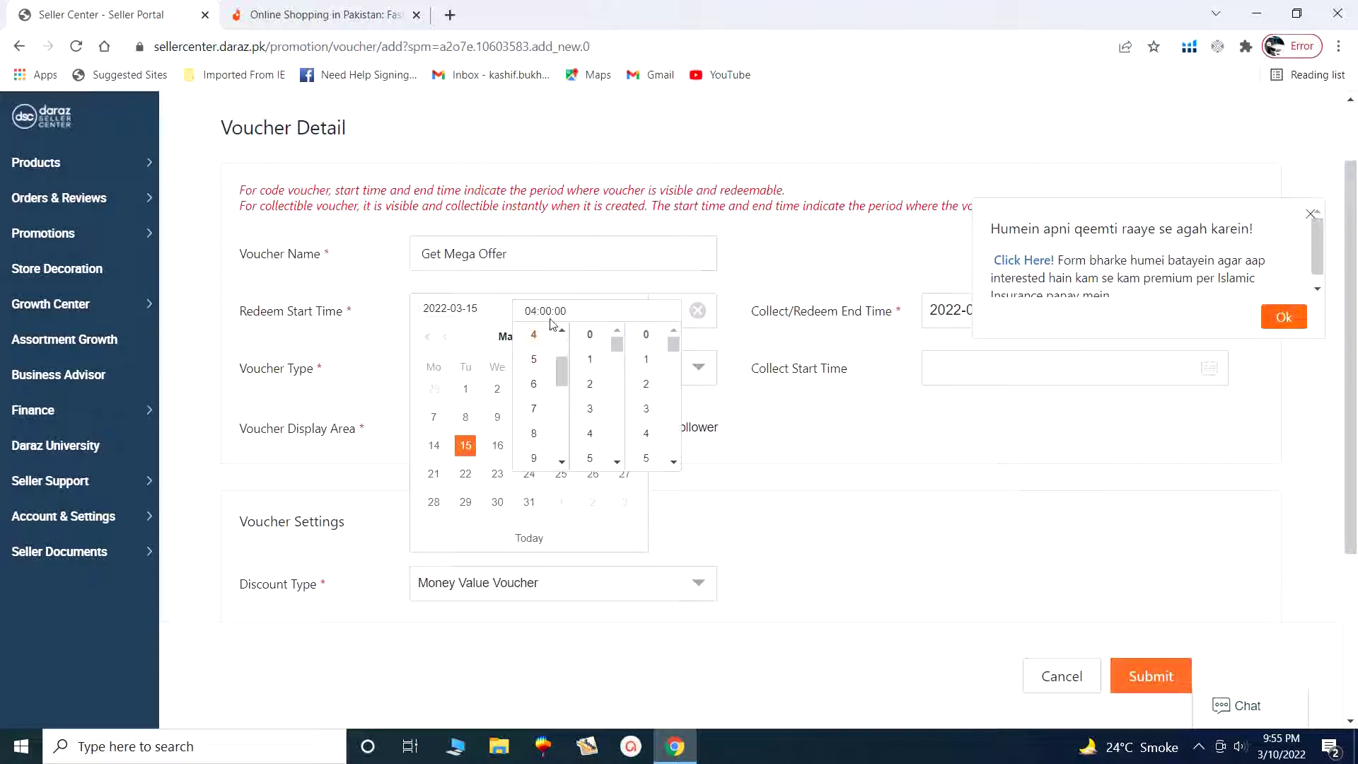
click(589, 410)
click(644, 408)
click(769, 433)
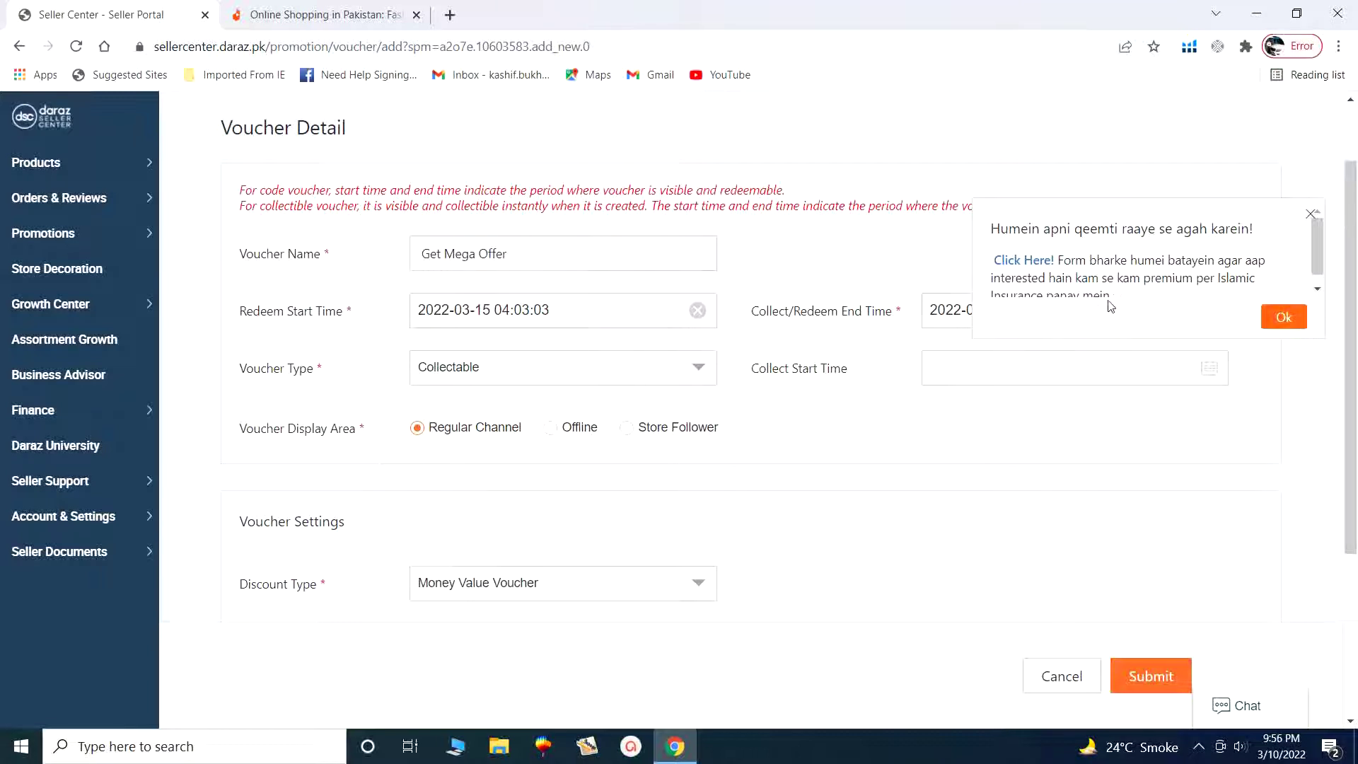
click(1312, 216)
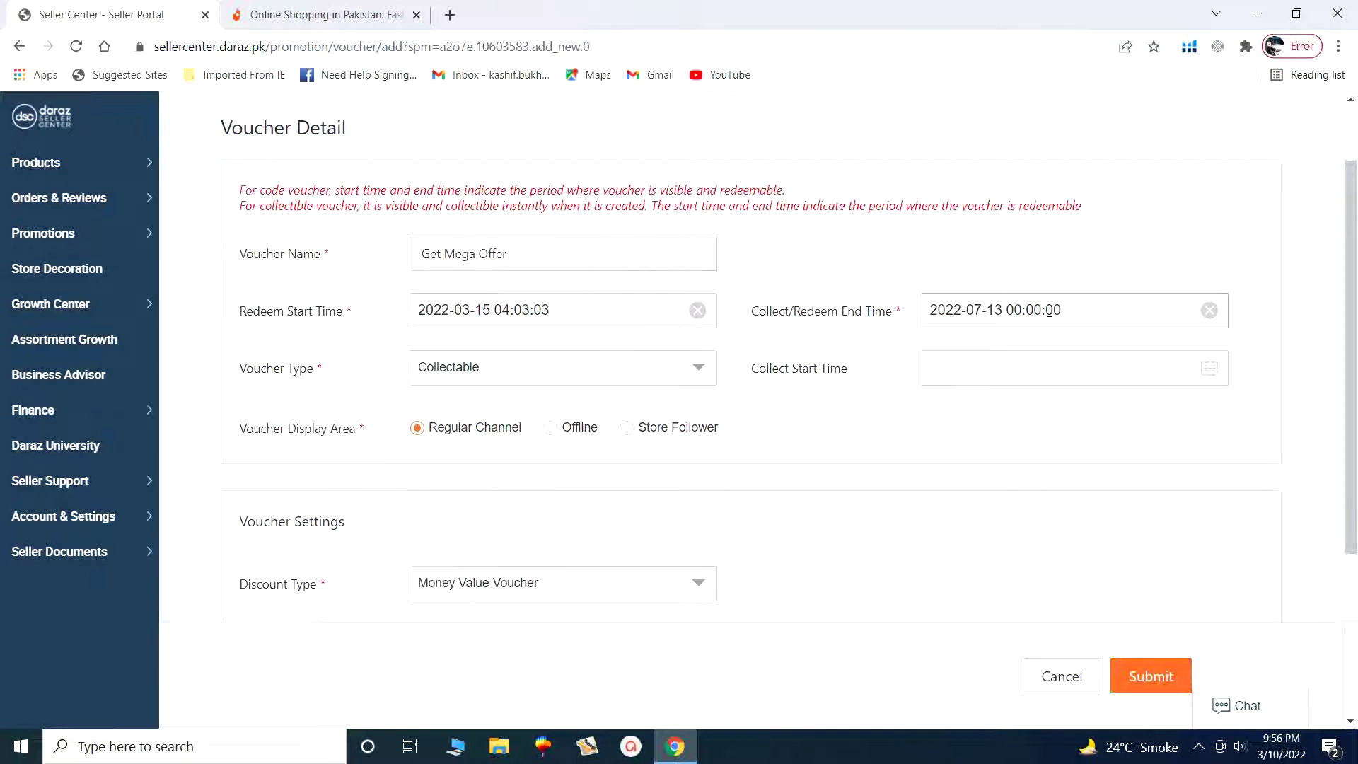
click(1087, 311)
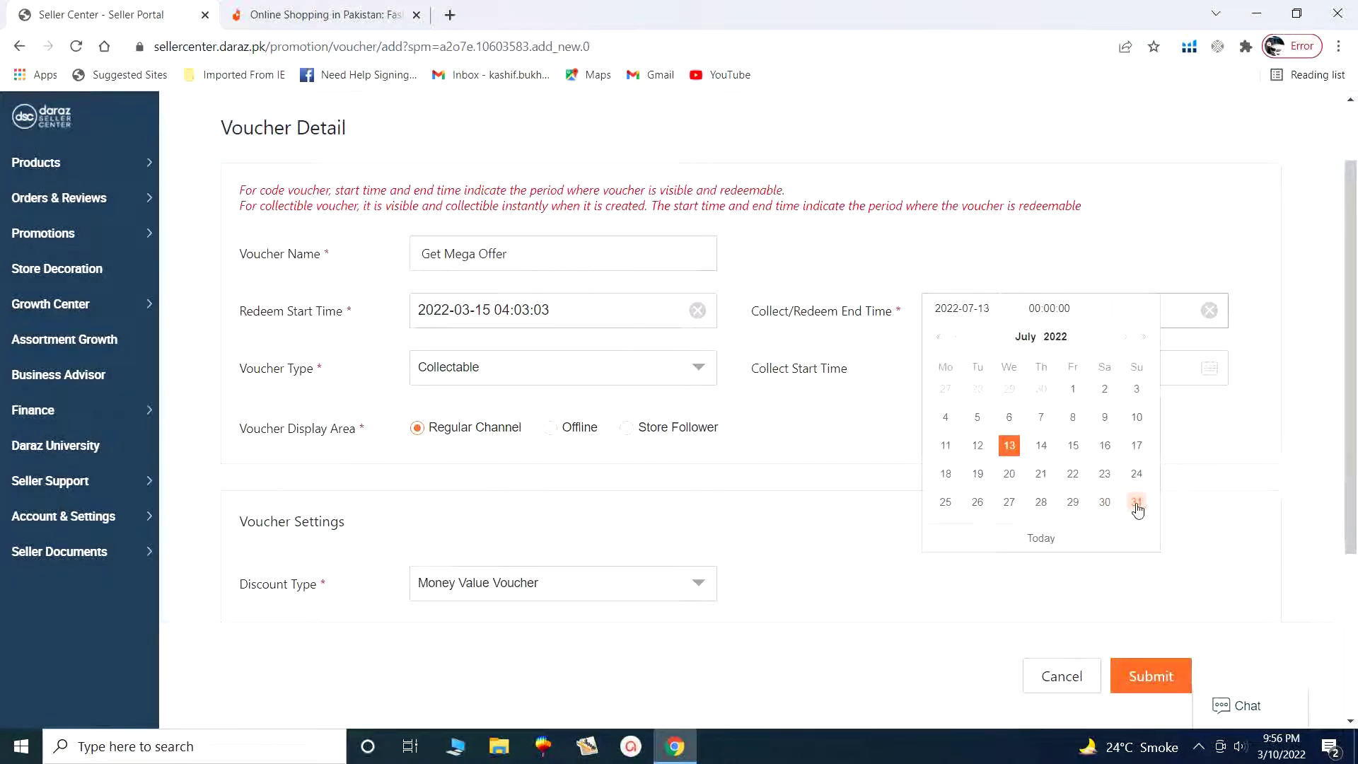
click(955, 339)
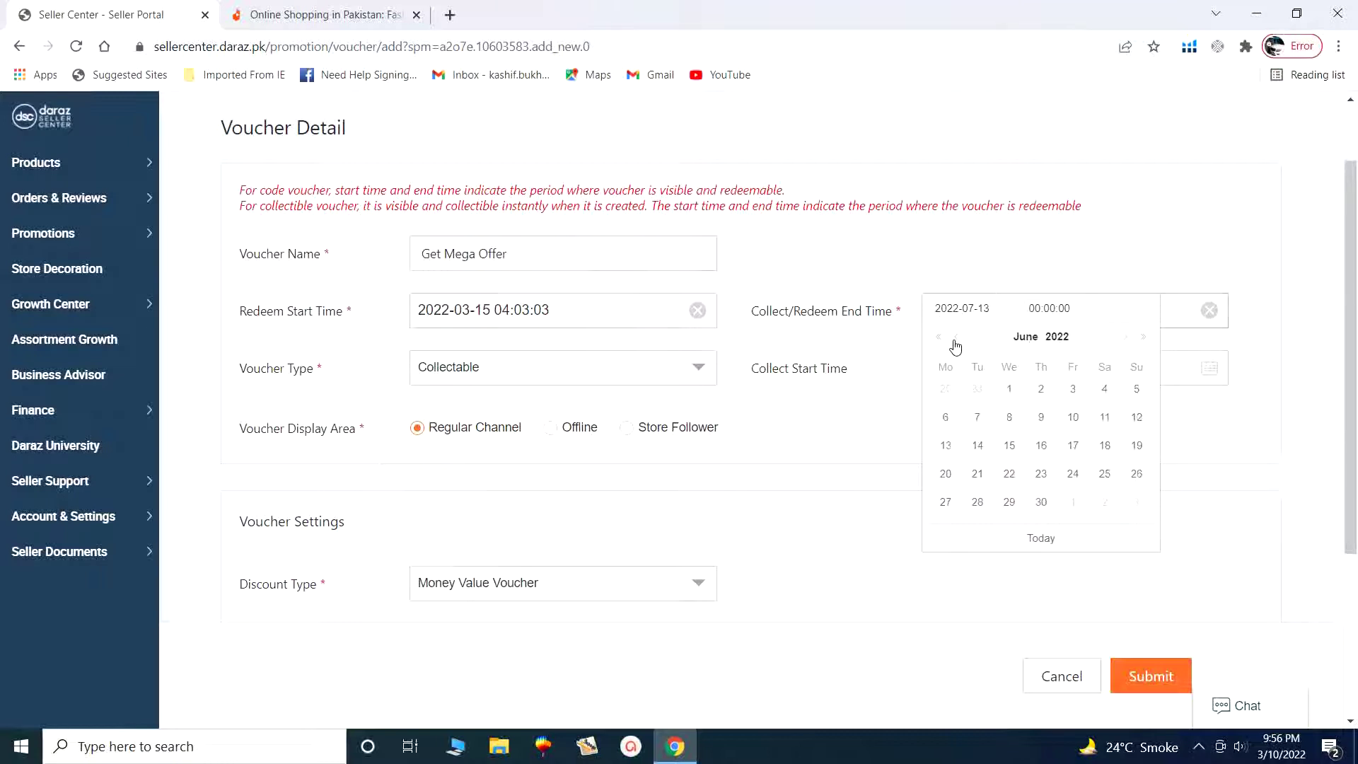
click(955, 341)
click(955, 340)
click(954, 341)
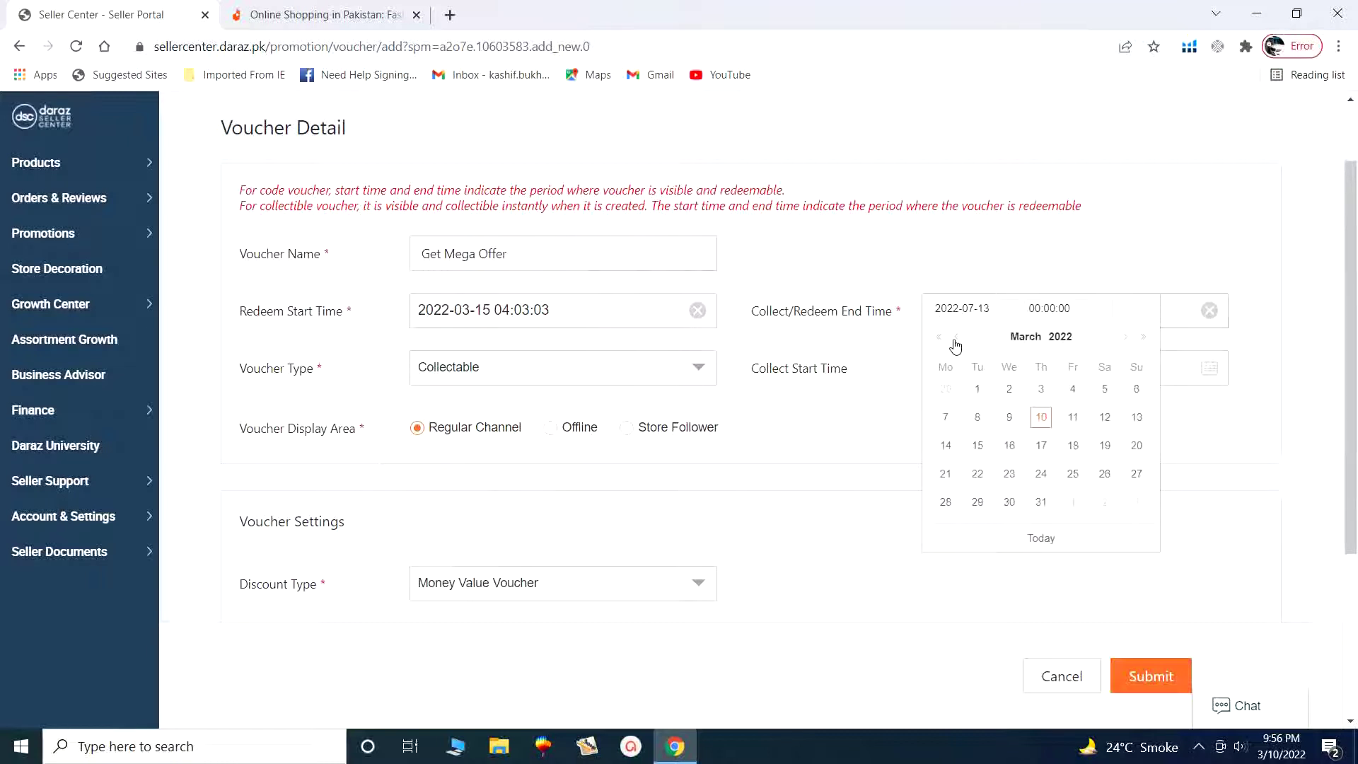
click(1040, 502)
click(1051, 309)
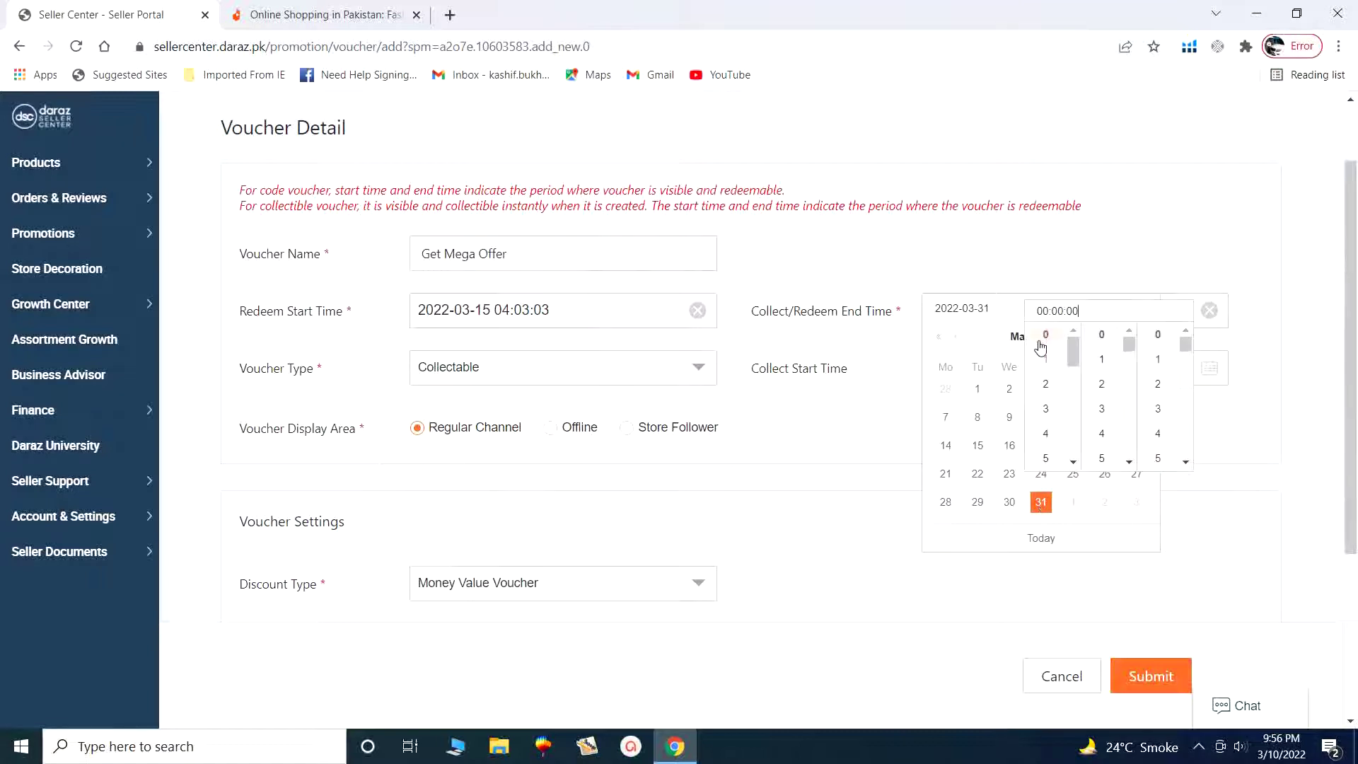
click(1046, 433)
click(1106, 412)
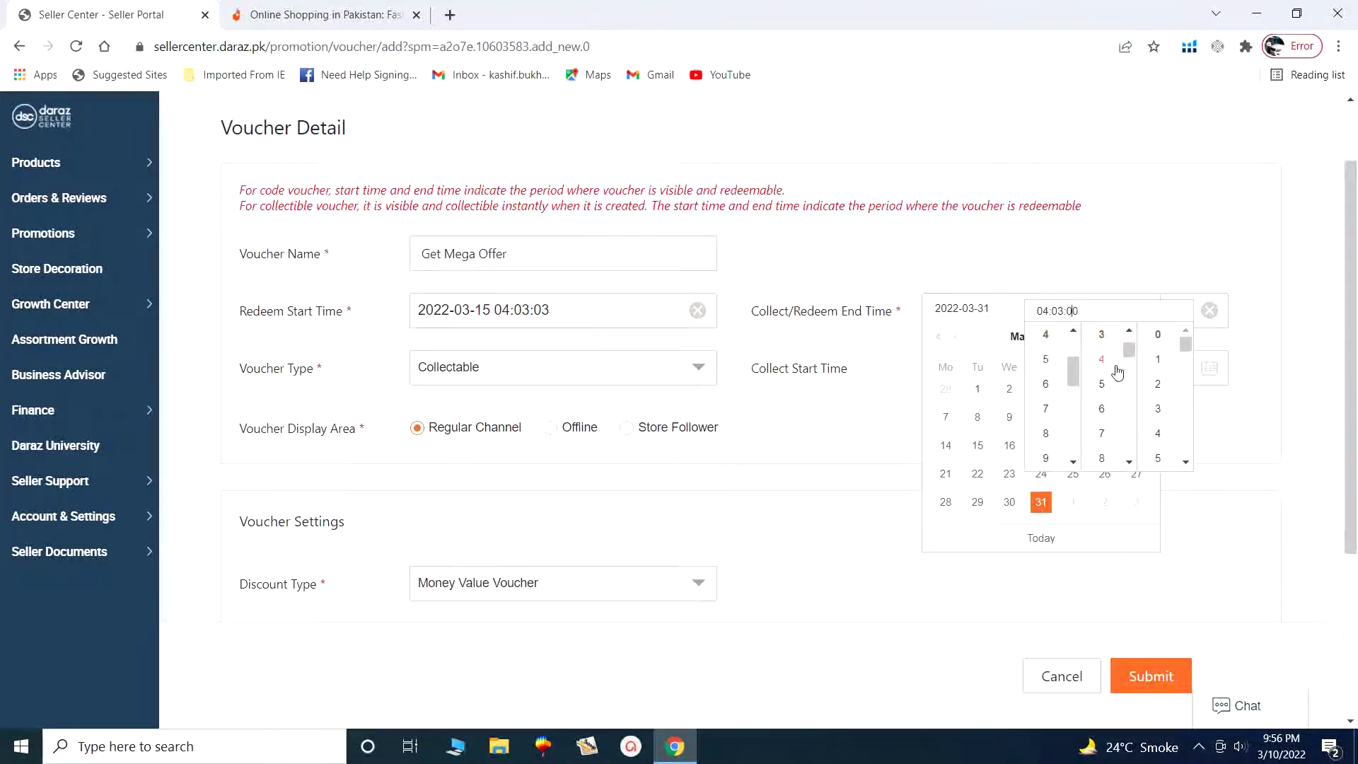
click(1162, 430)
click(1153, 277)
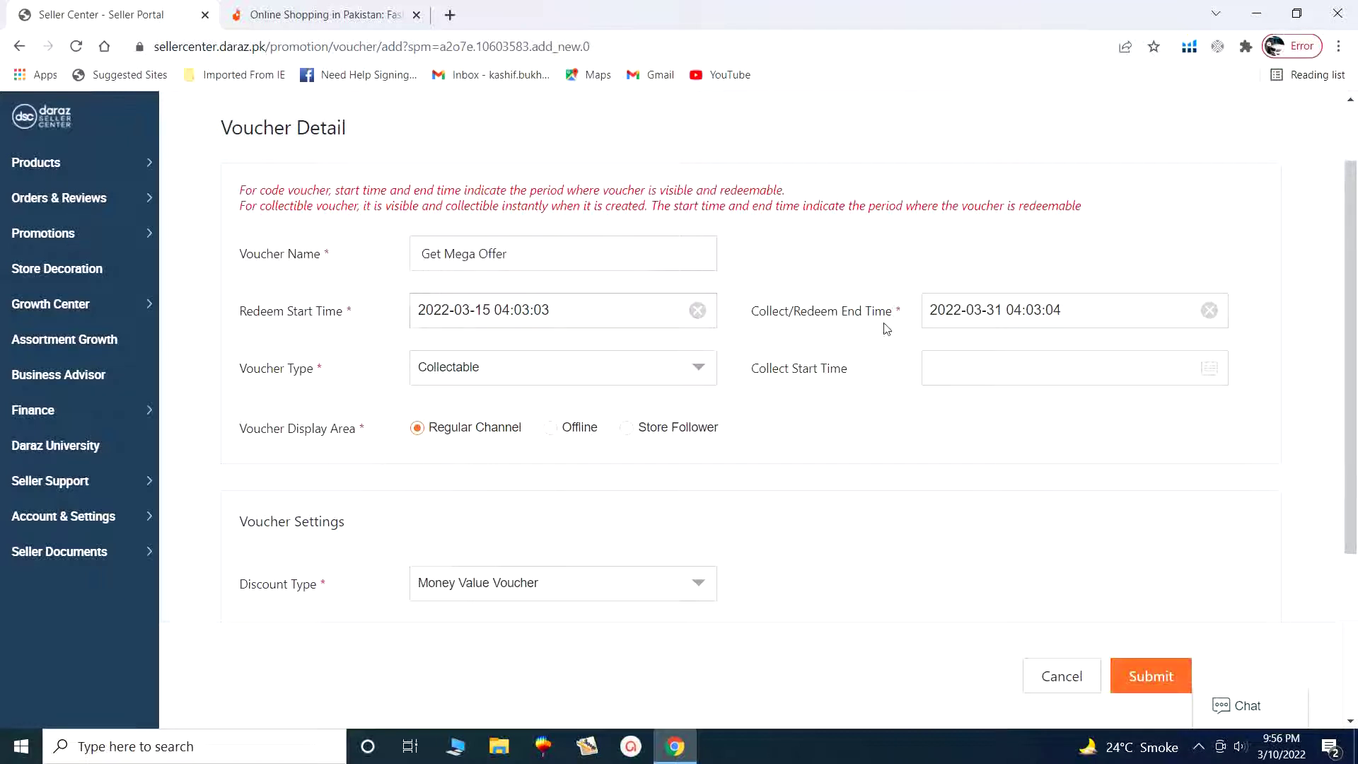
Change the Voucher Type to Voucher Code and enter SKB123 as the voucher code.
click(491, 379)
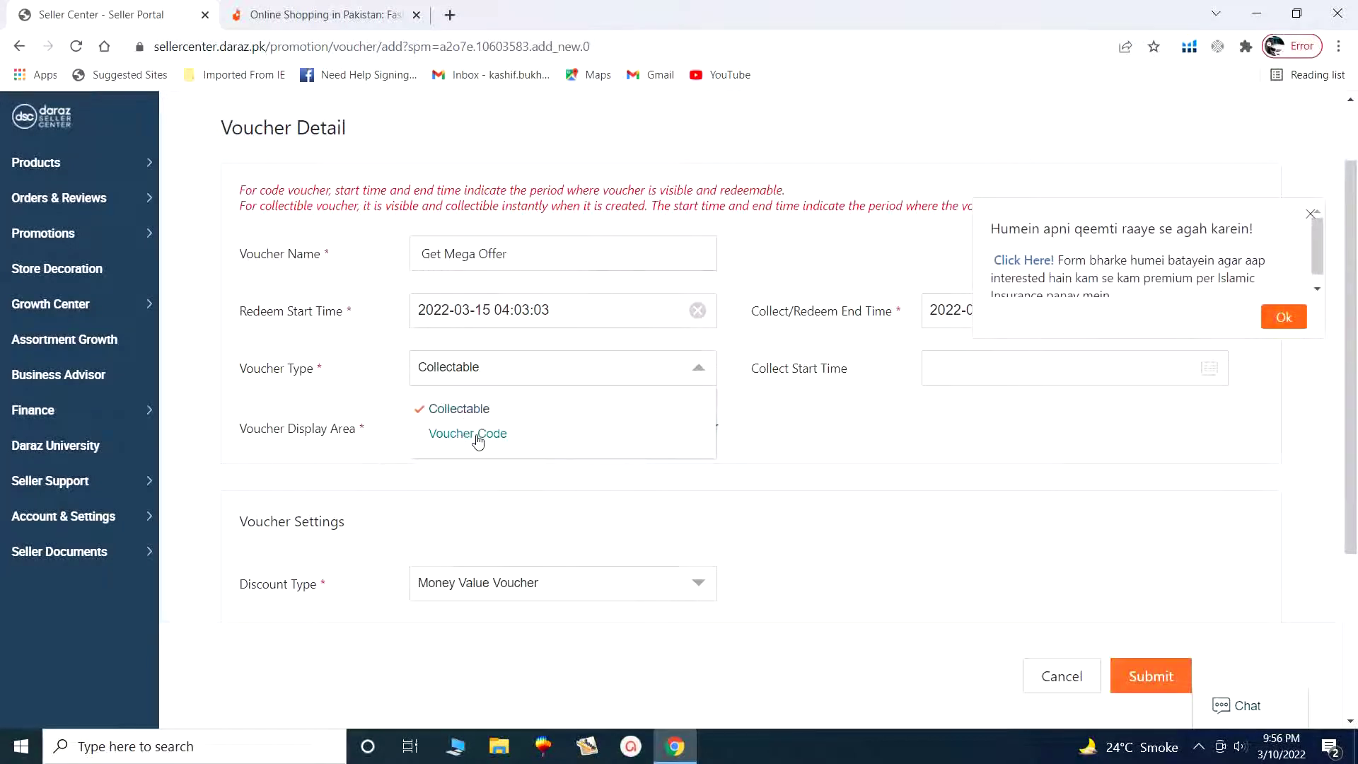
click(466, 434)
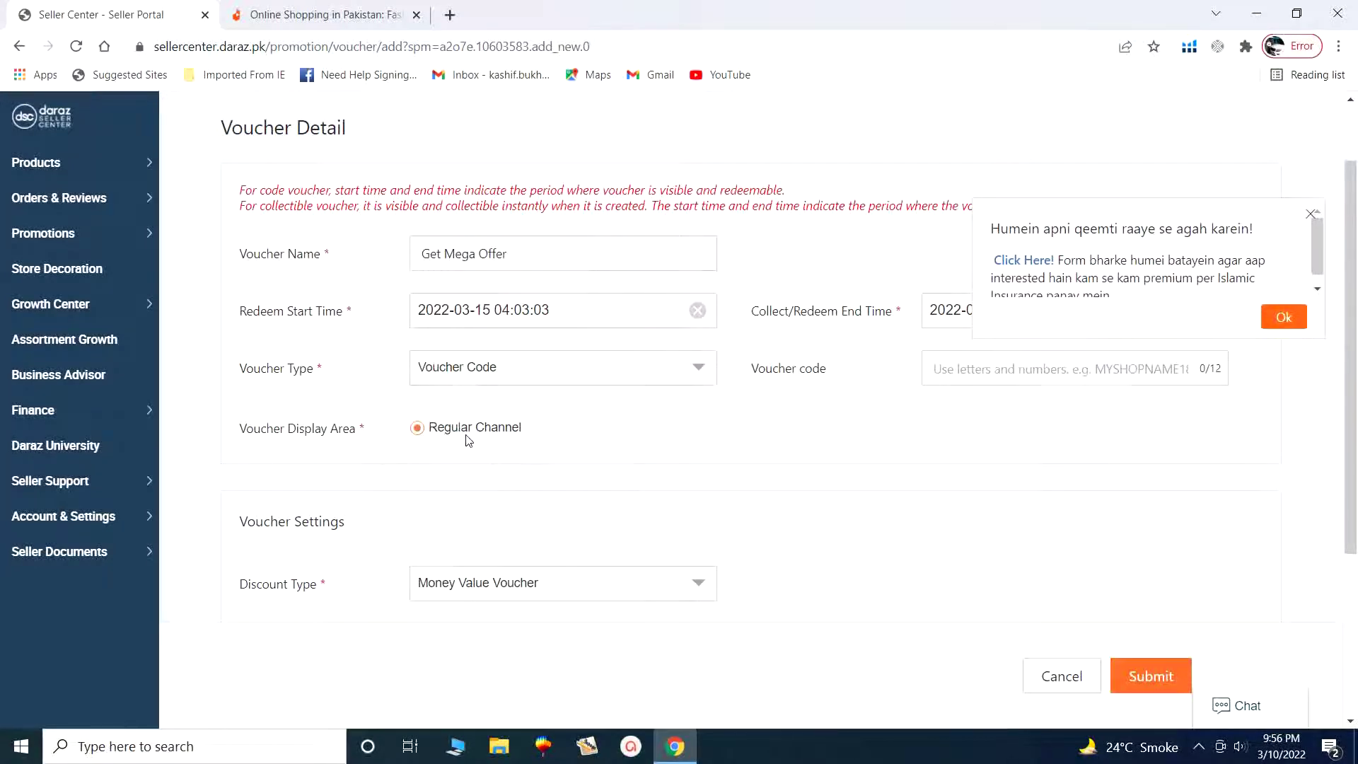
click(1310, 213)
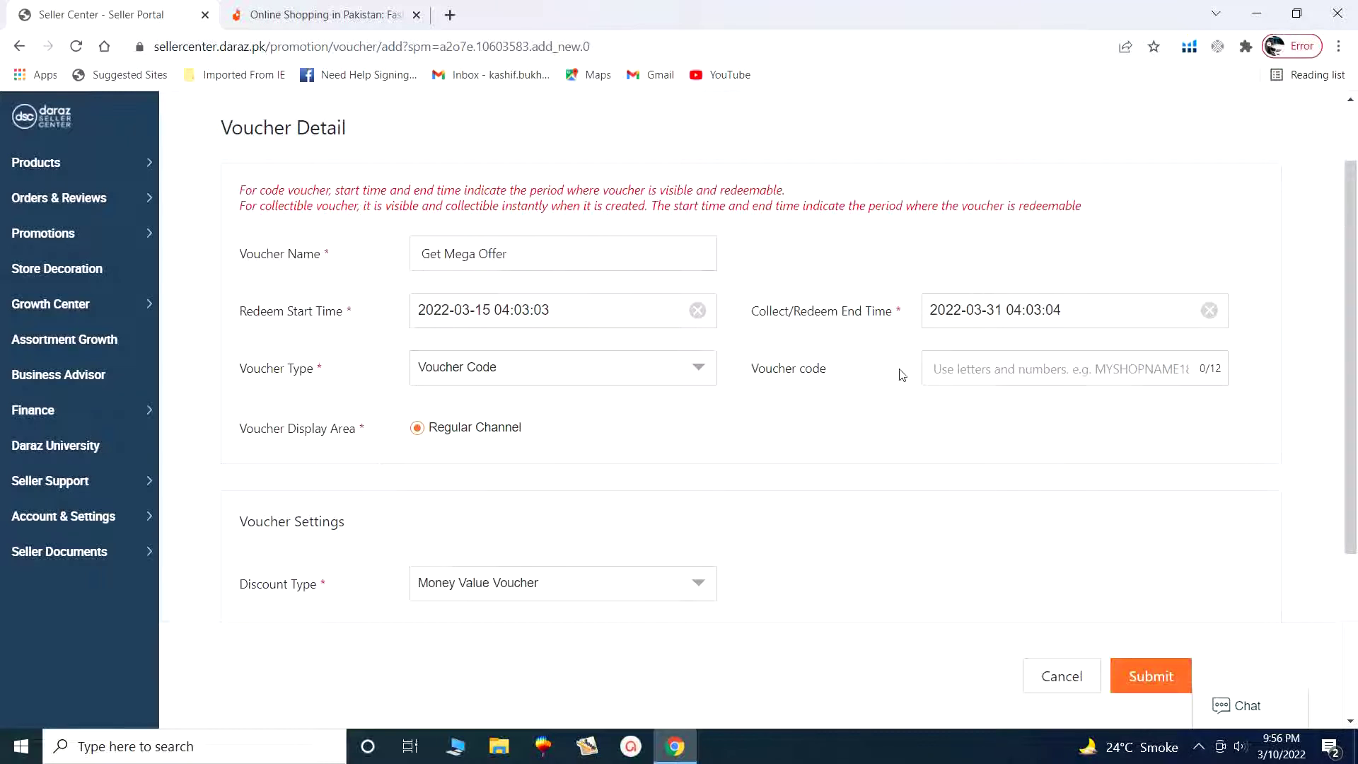
click(1029, 374)
text(SKB)
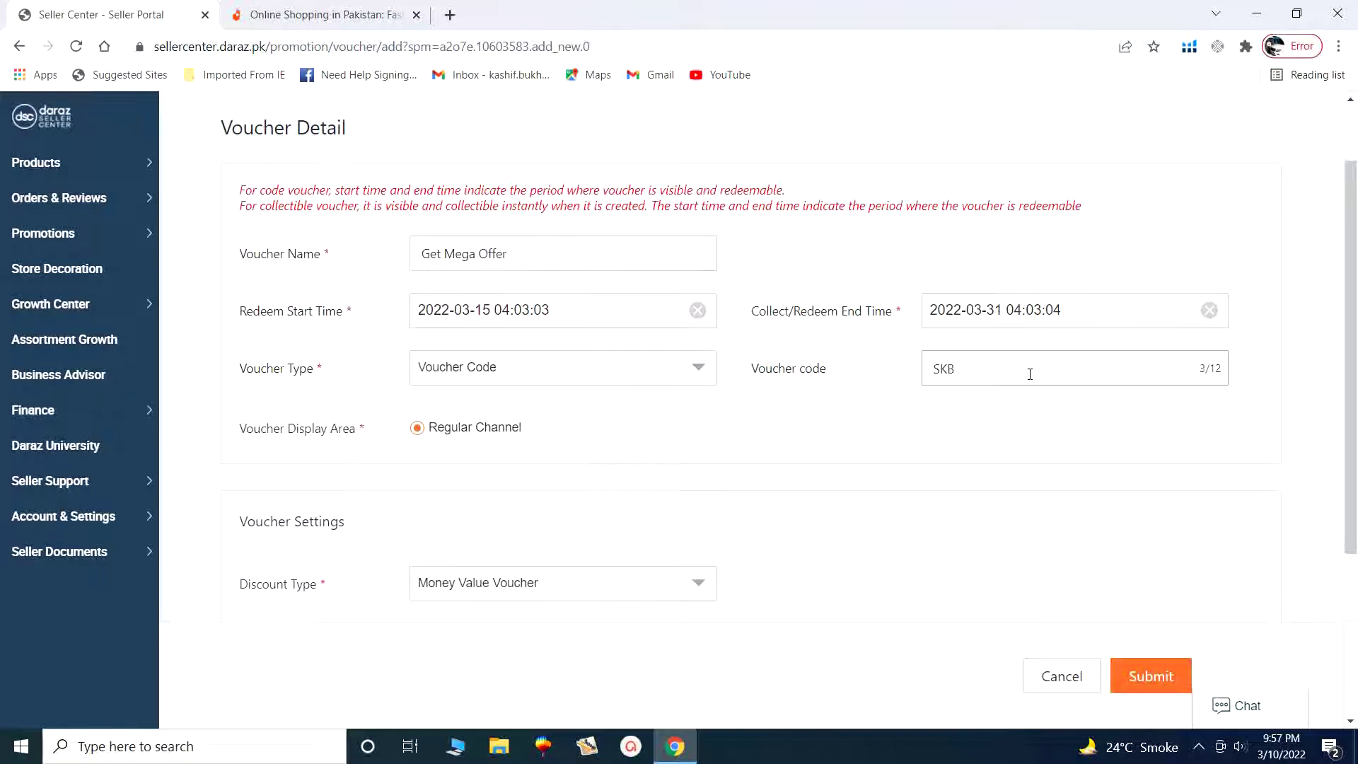
text(123)
Choose Money Value Voucher as the discount type, with a discount of 200 PKR and a minimum order value of 1000 PKR.
scroll(532, 444, down, 4)
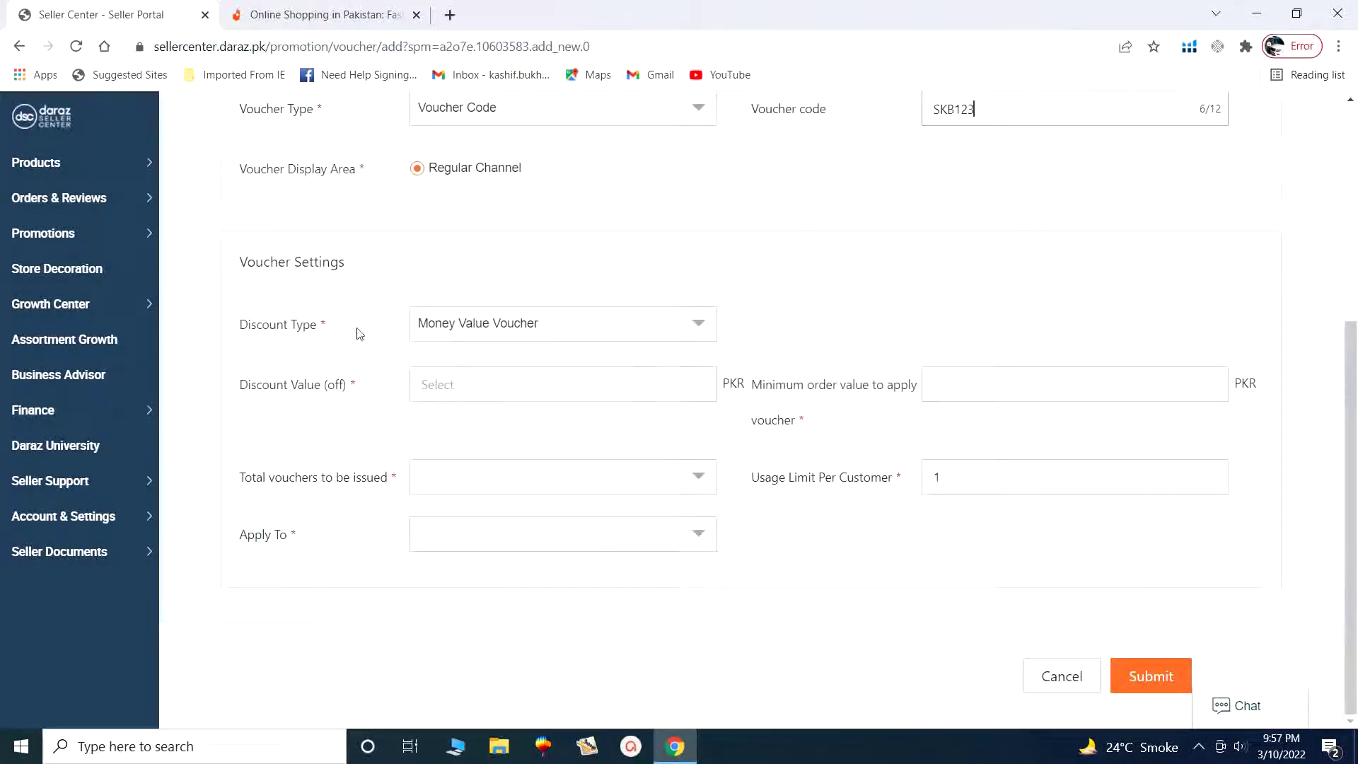
click(509, 338)
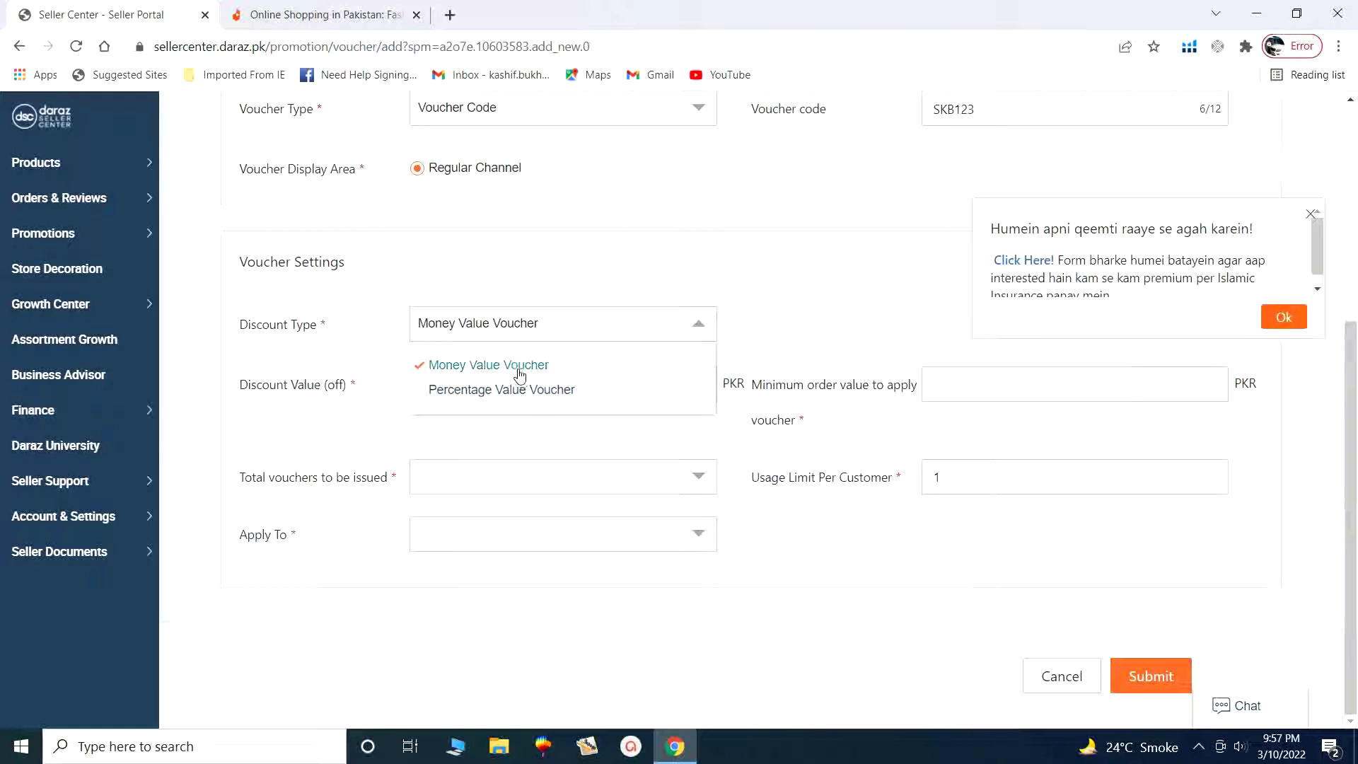
click(518, 367)
click(449, 385)
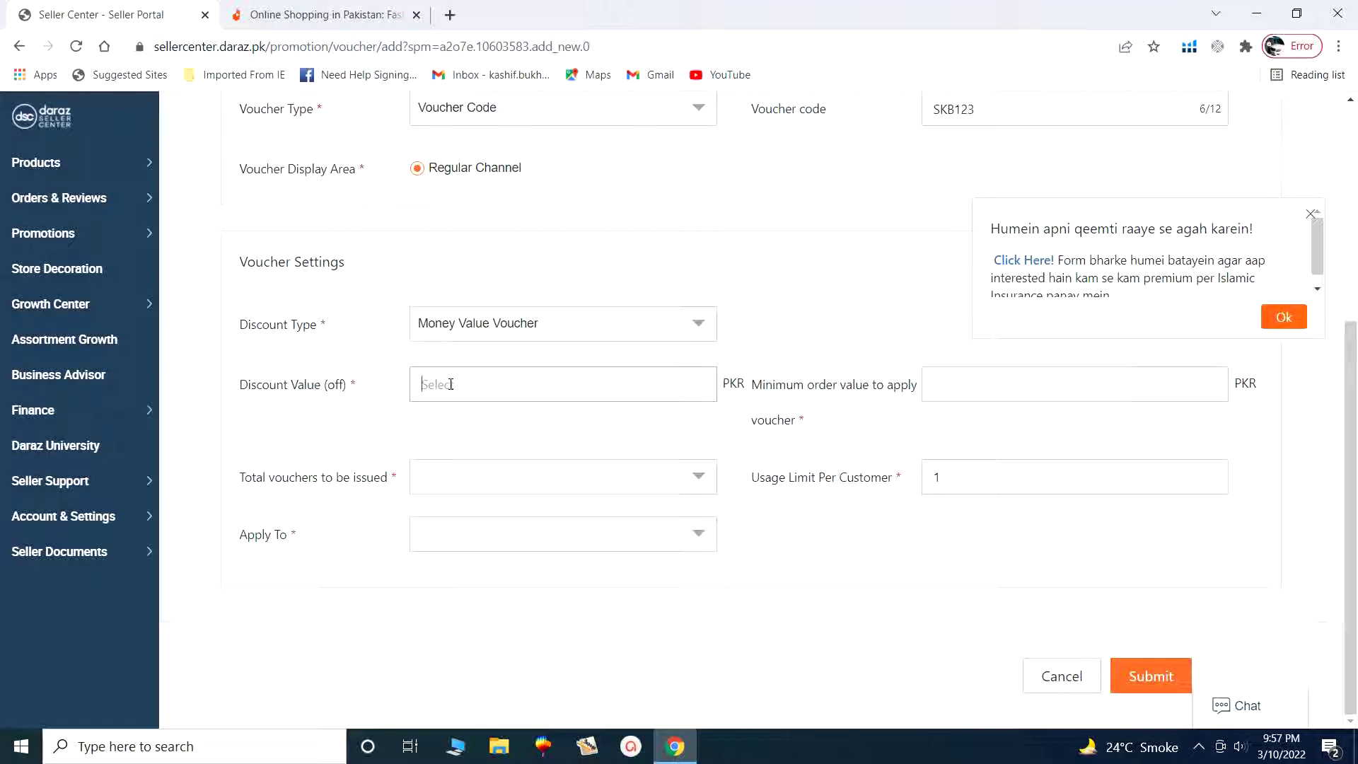
text(200)
click(975, 380)
text(1000)
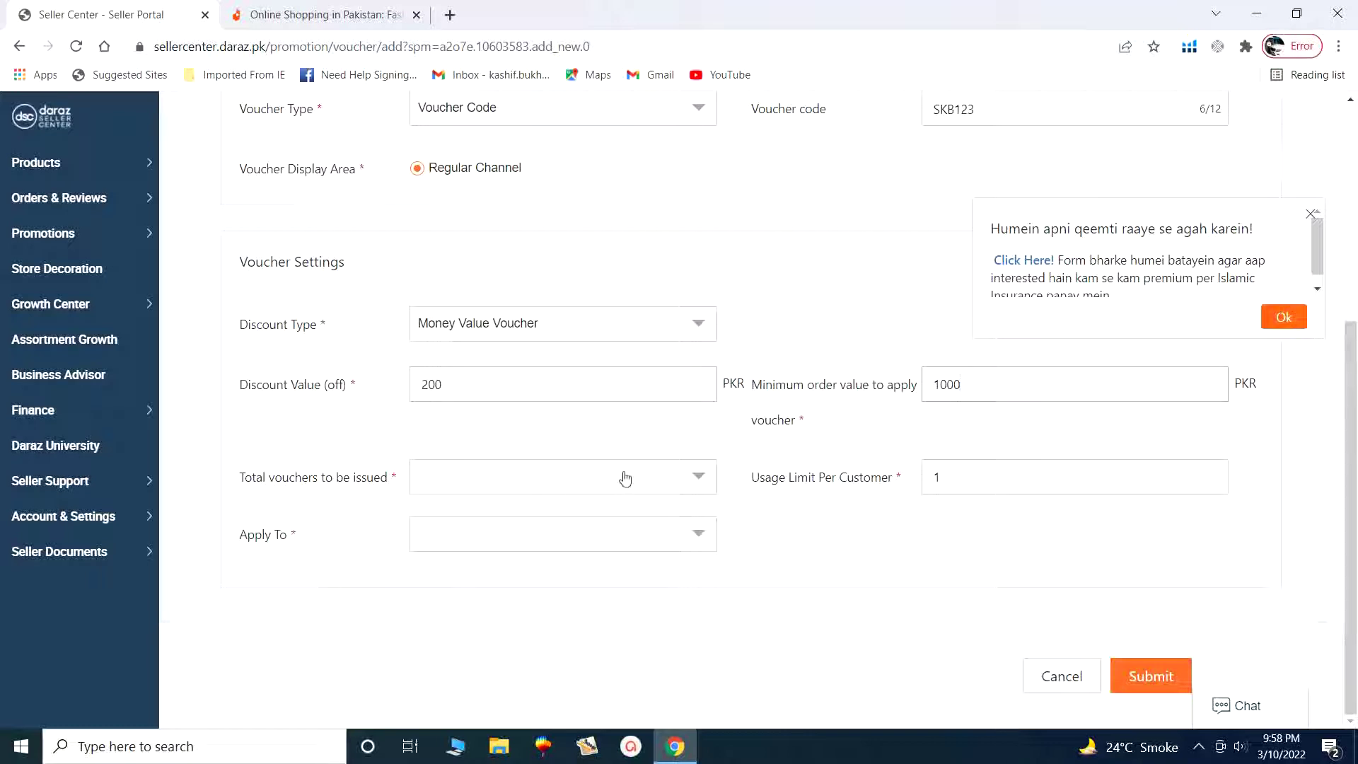
Set the total vouchers to be issued to 15.
click(690, 480)
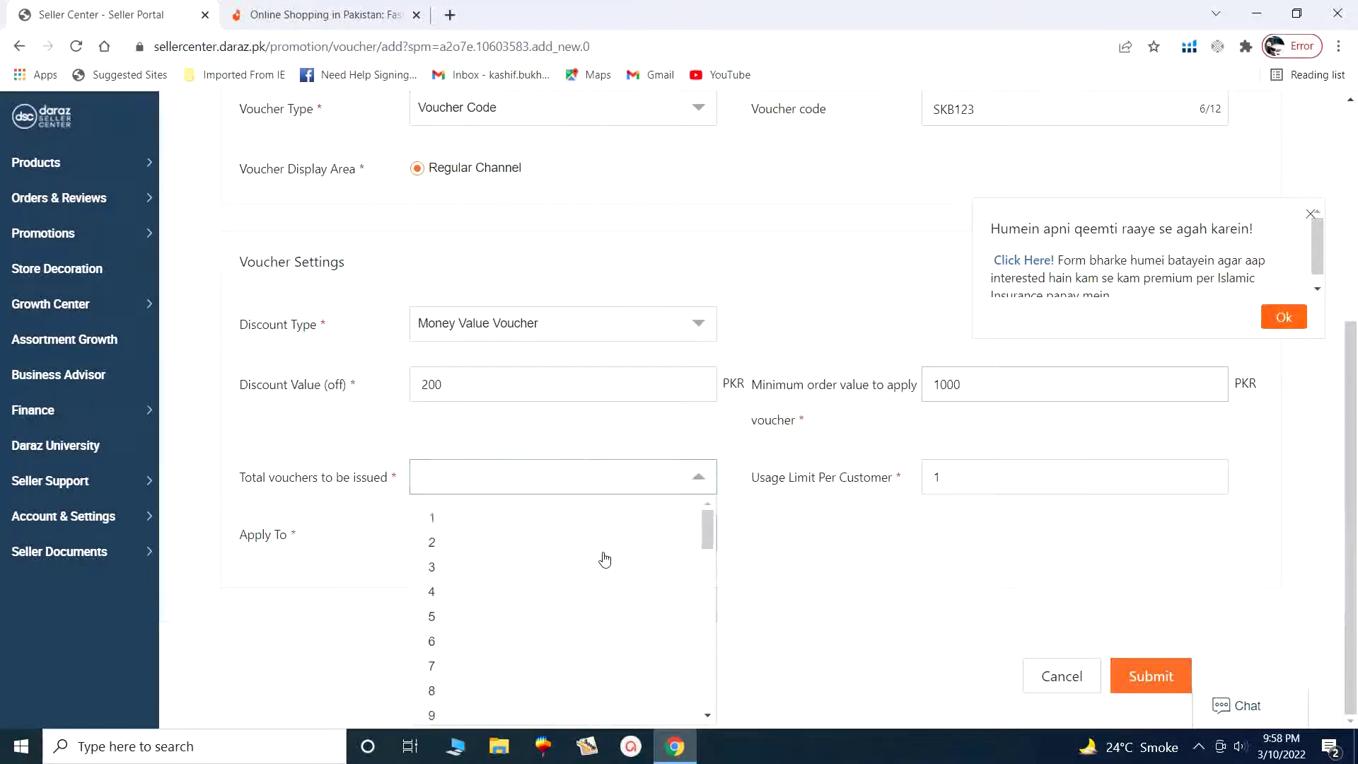
scroll(601, 566, down, 8)
scroll(603, 582, down, 3)
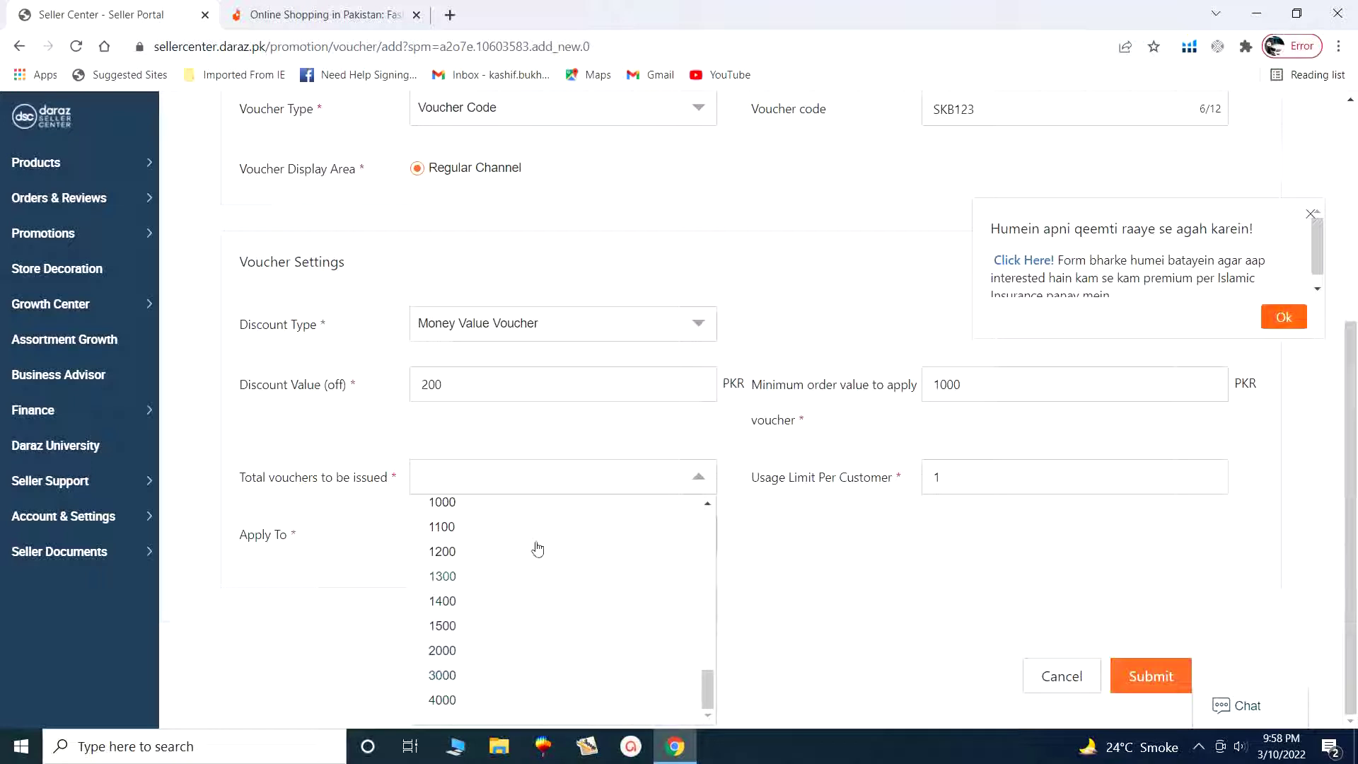
click(500, 476)
click(499, 476)
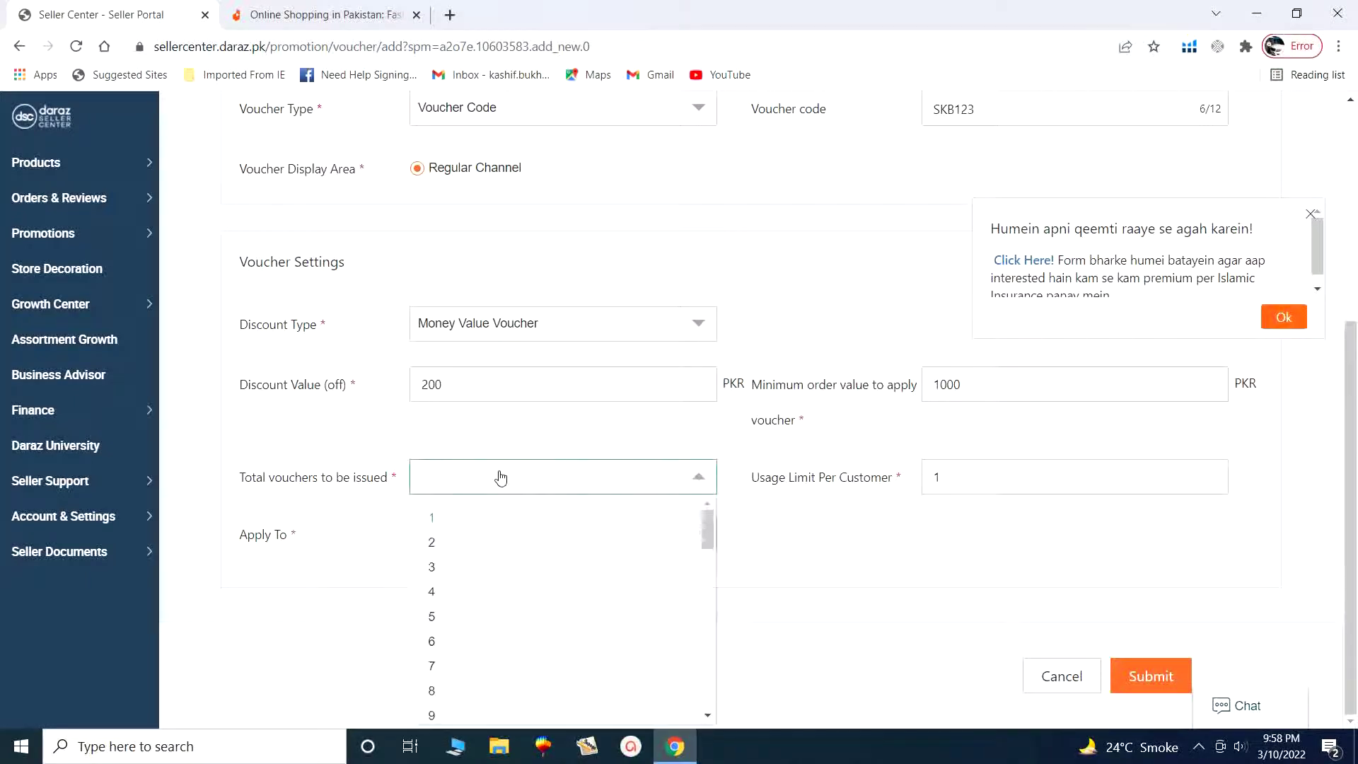
scroll(562, 589, down, 3)
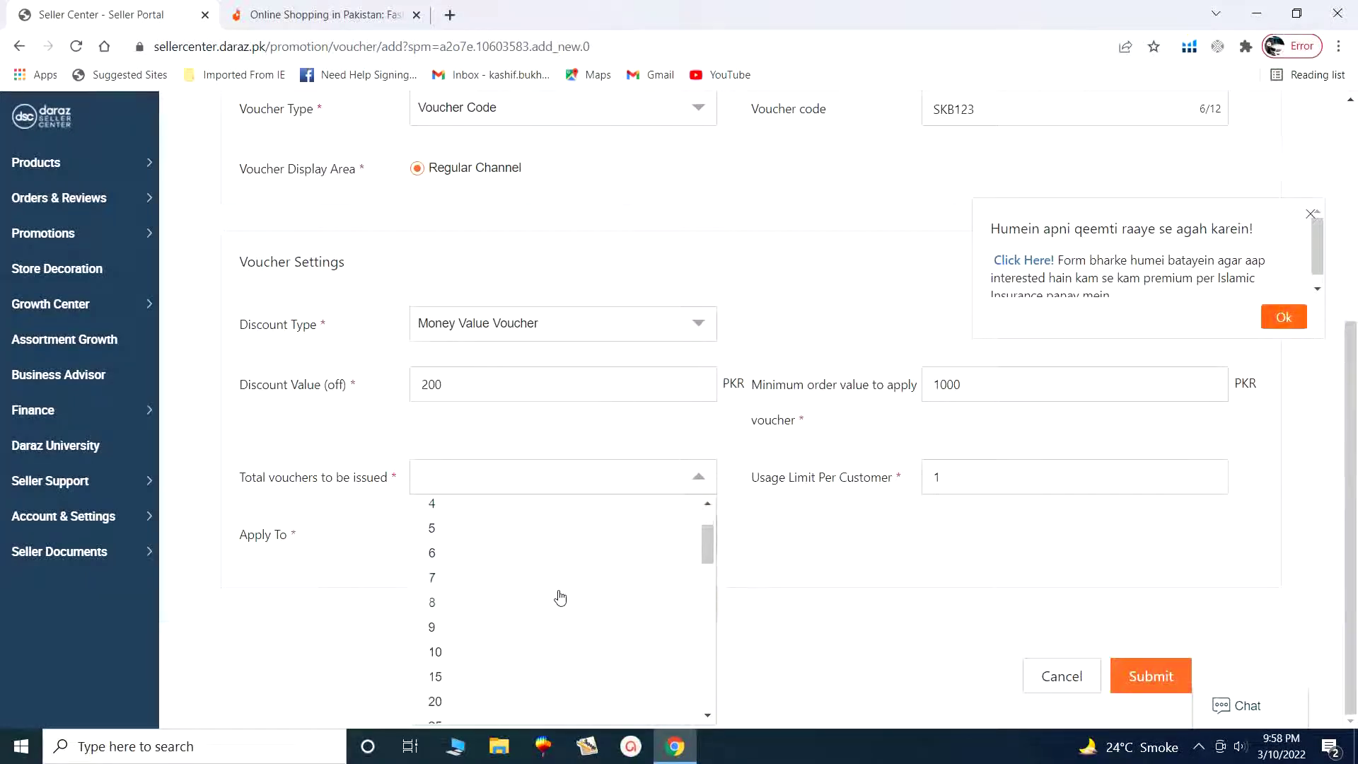
click(527, 685)
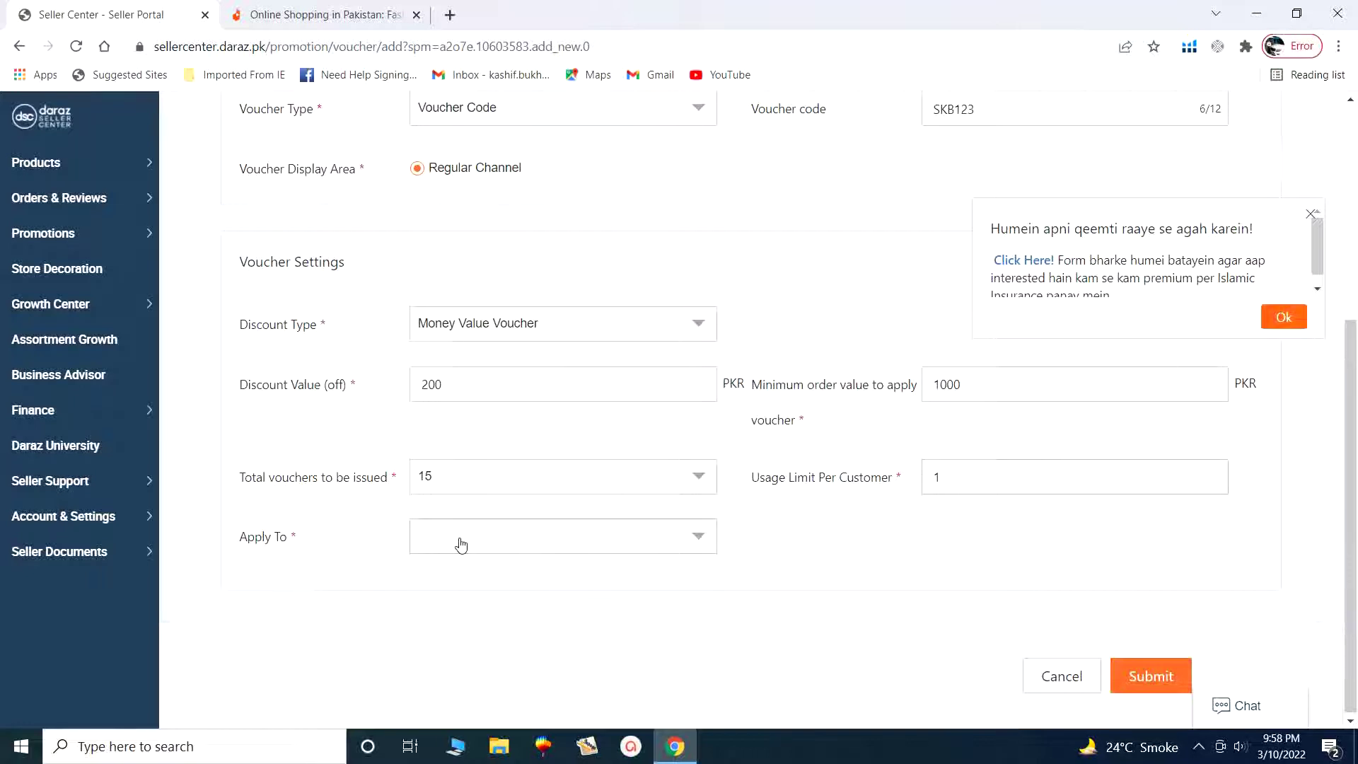
Apply the voucher to Seller SKU.
scroll(540, 516, down, 1)
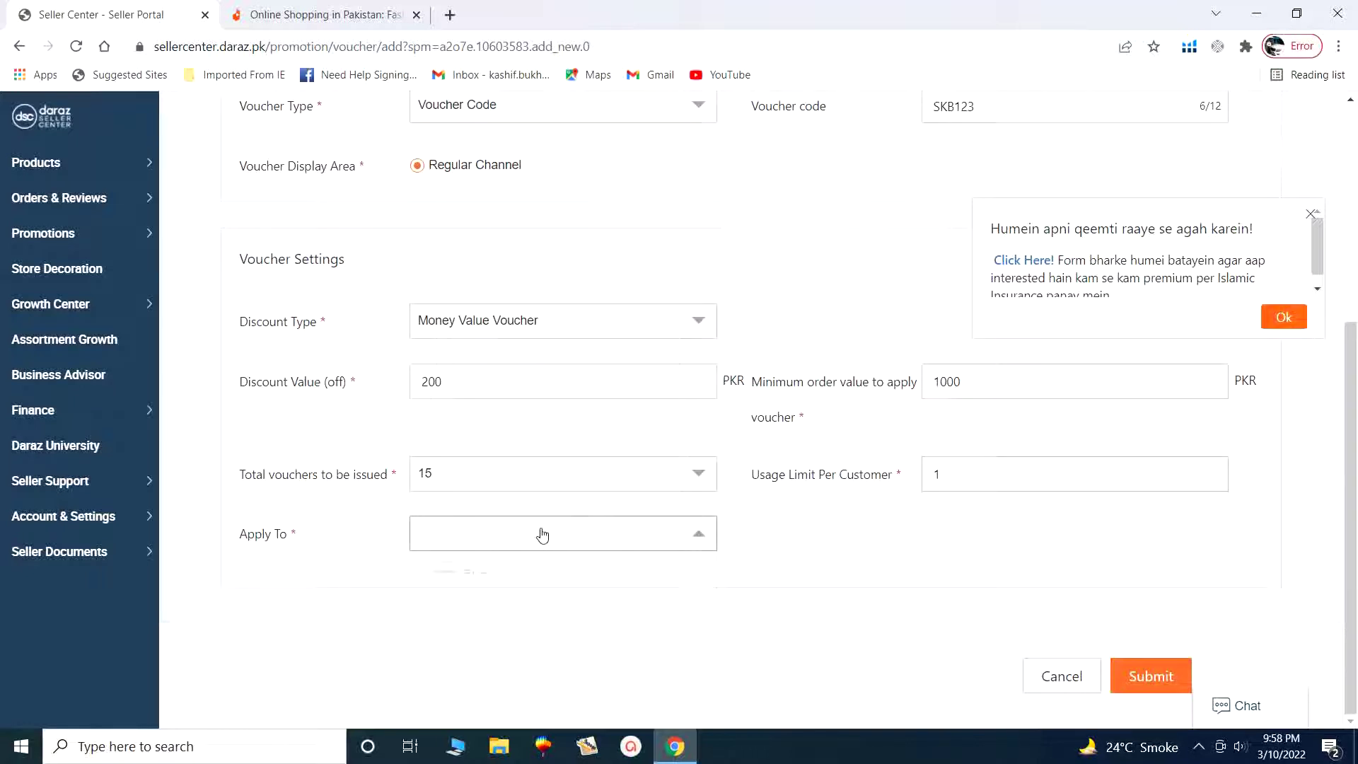
click(540, 534)
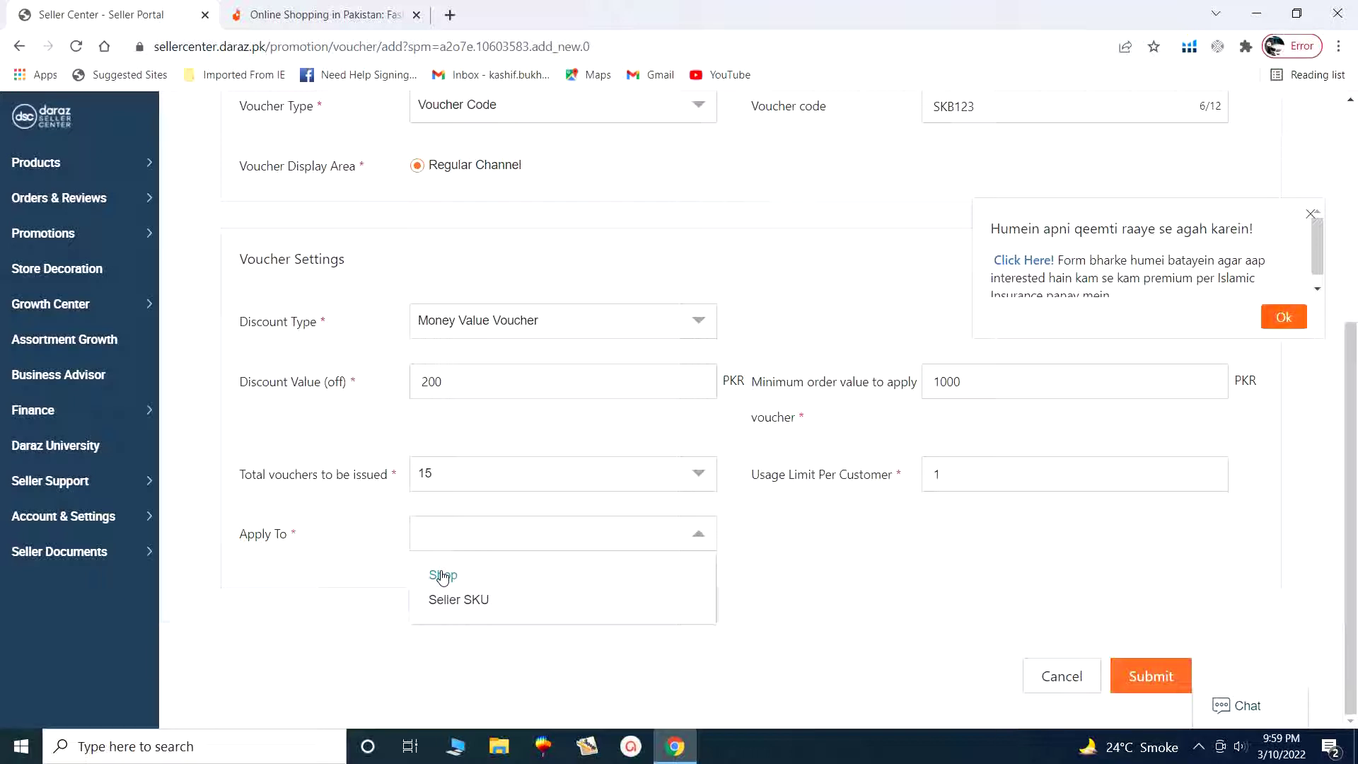
click(445, 600)
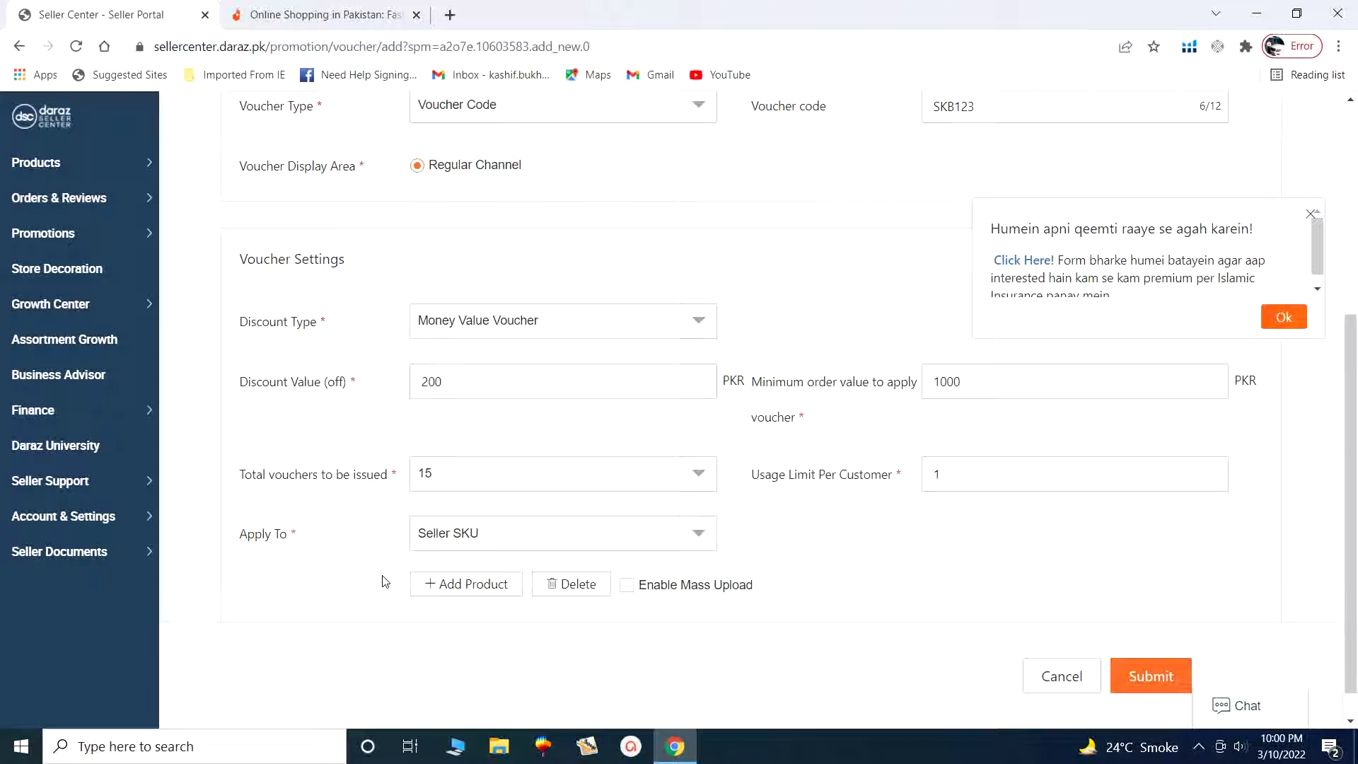
Add the Pack of 6 -Tea Mug product to the voucher and submit the voucher.
click(446, 596)
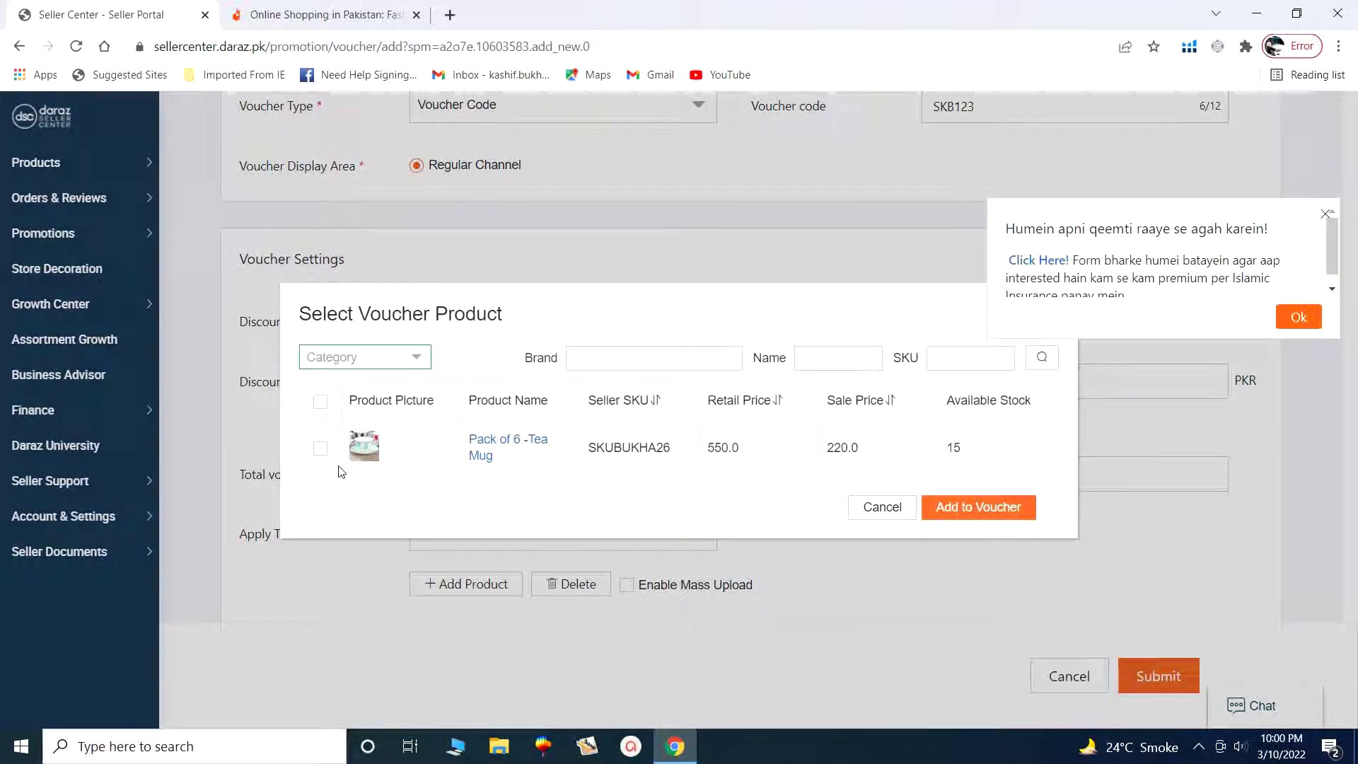
click(320, 448)
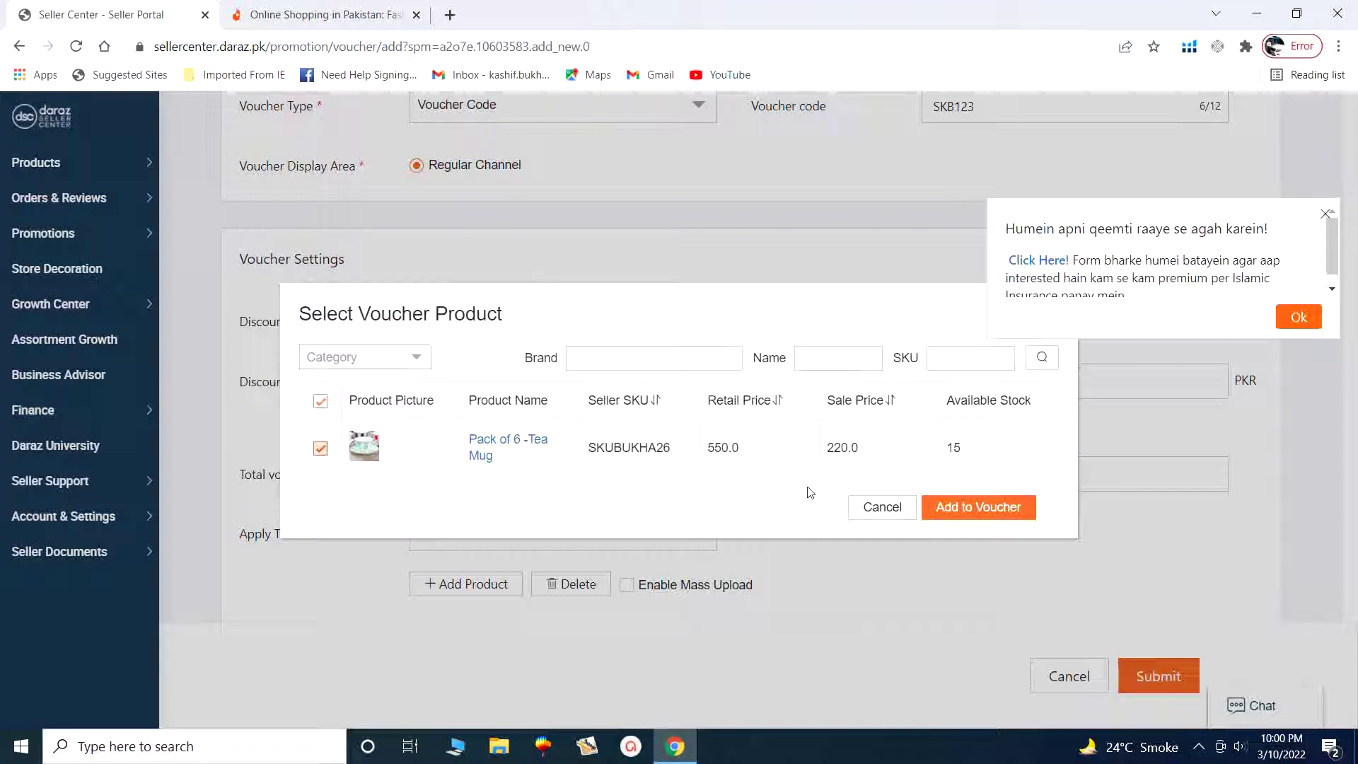
click(970, 508)
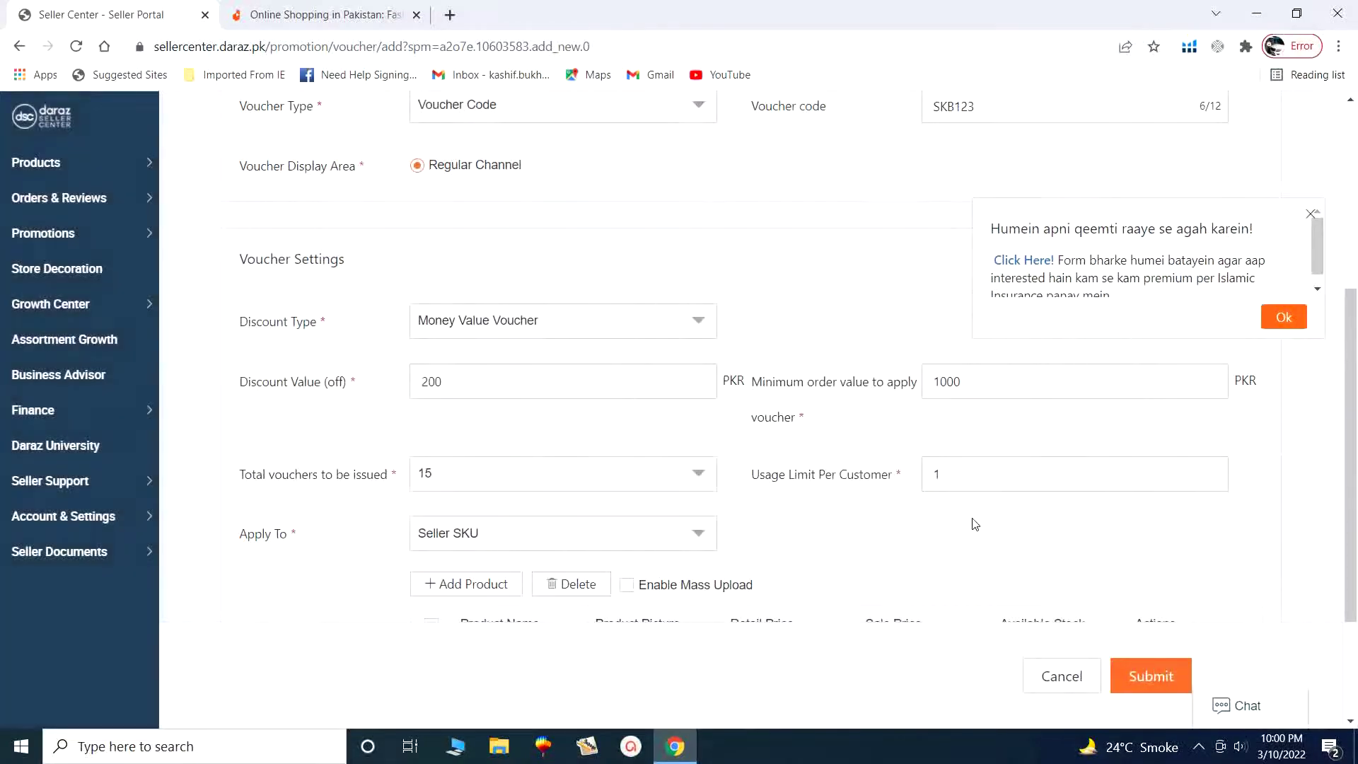
scroll(973, 520, down, 3)
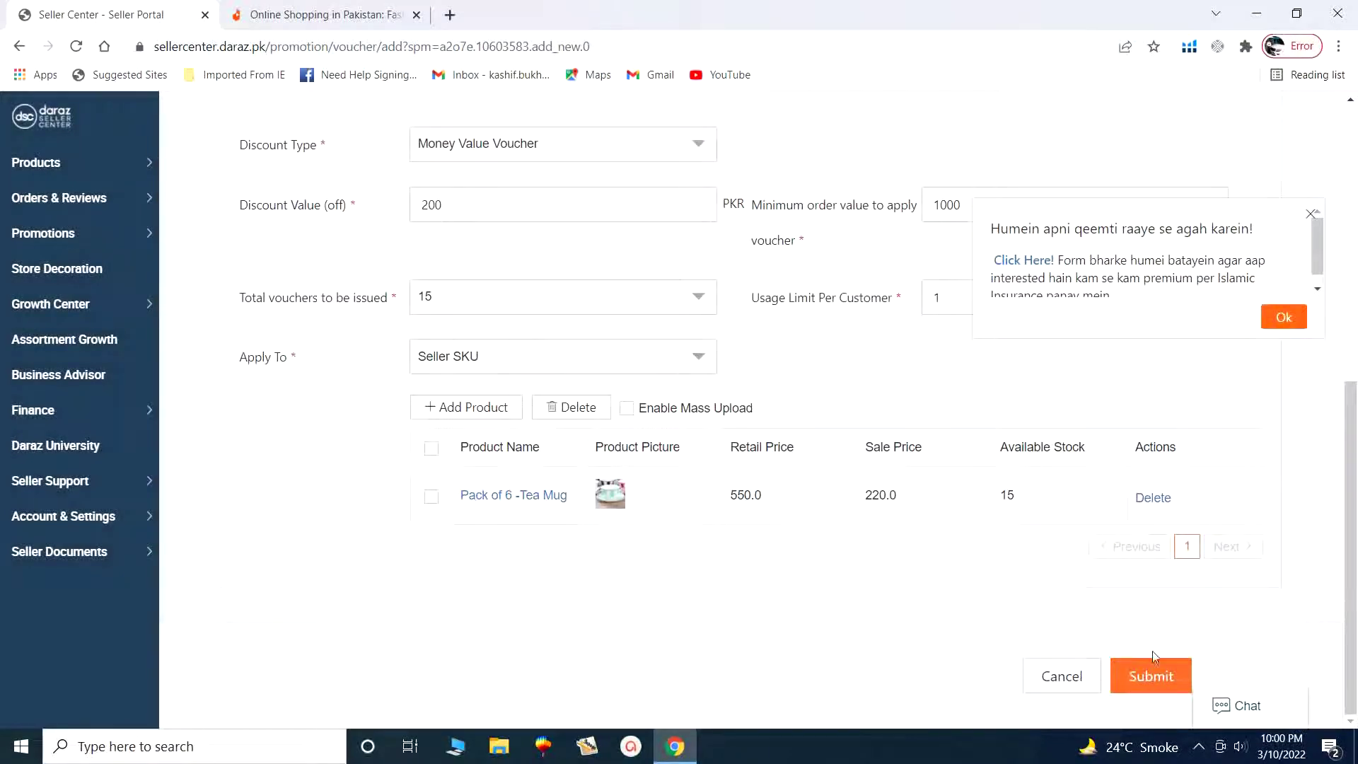
click(1147, 680)
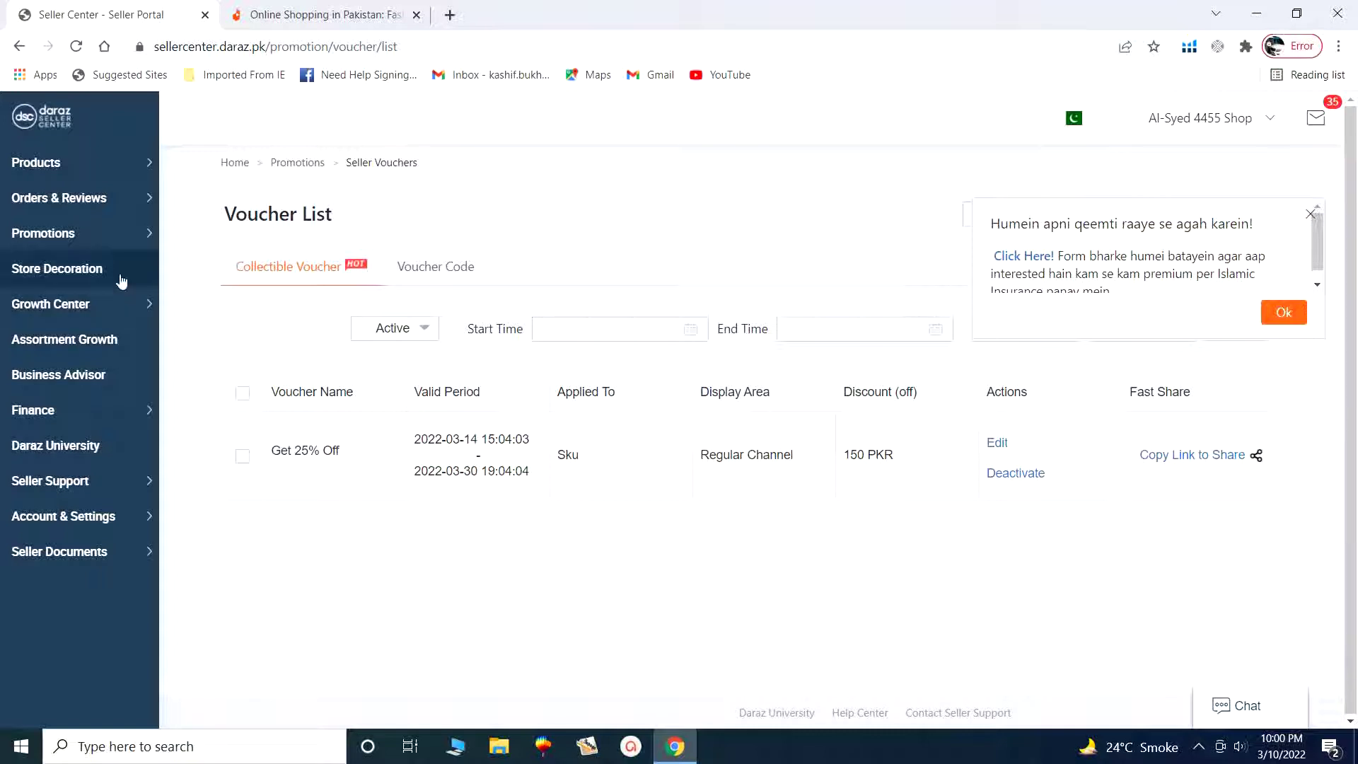
Go to the Free Shipping promotions, dismiss the welcome message and start creating a new promotion.
mouse_move(124, 241)
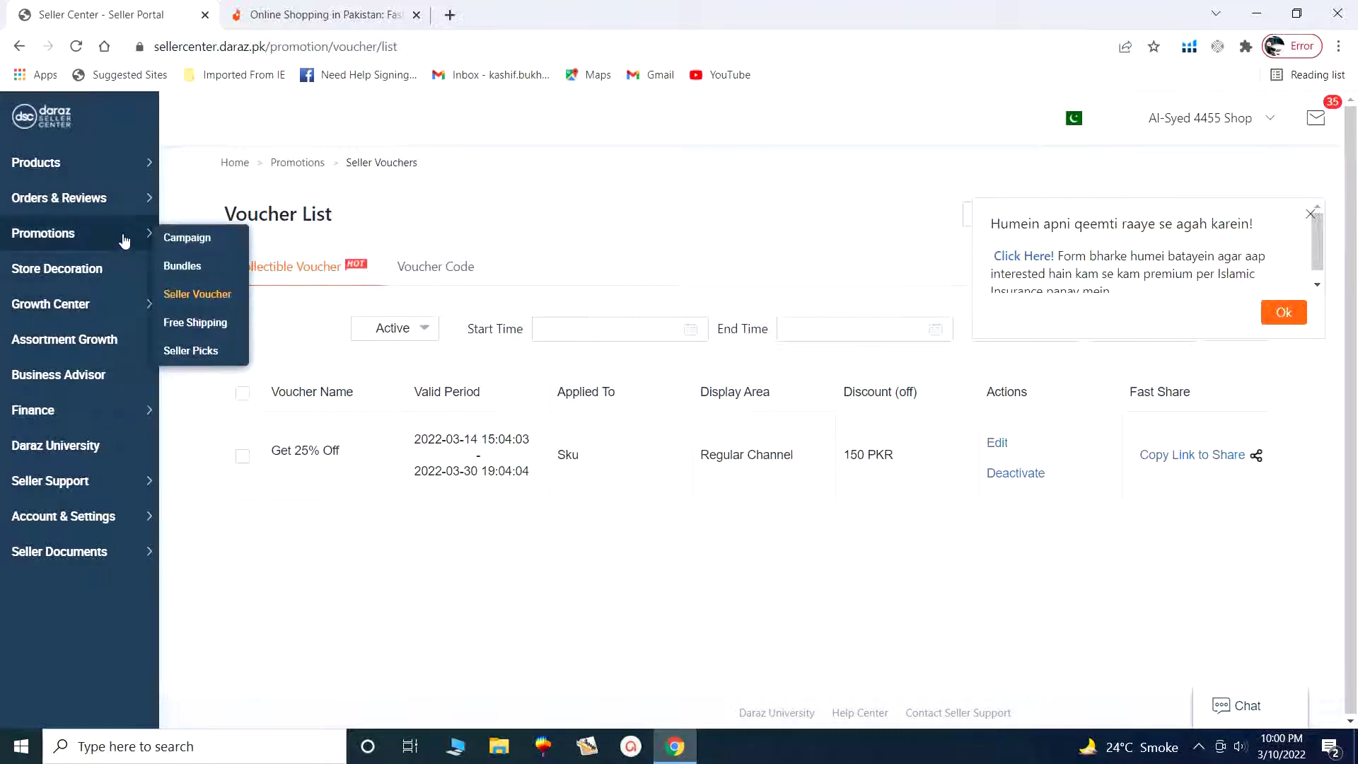
click(190, 326)
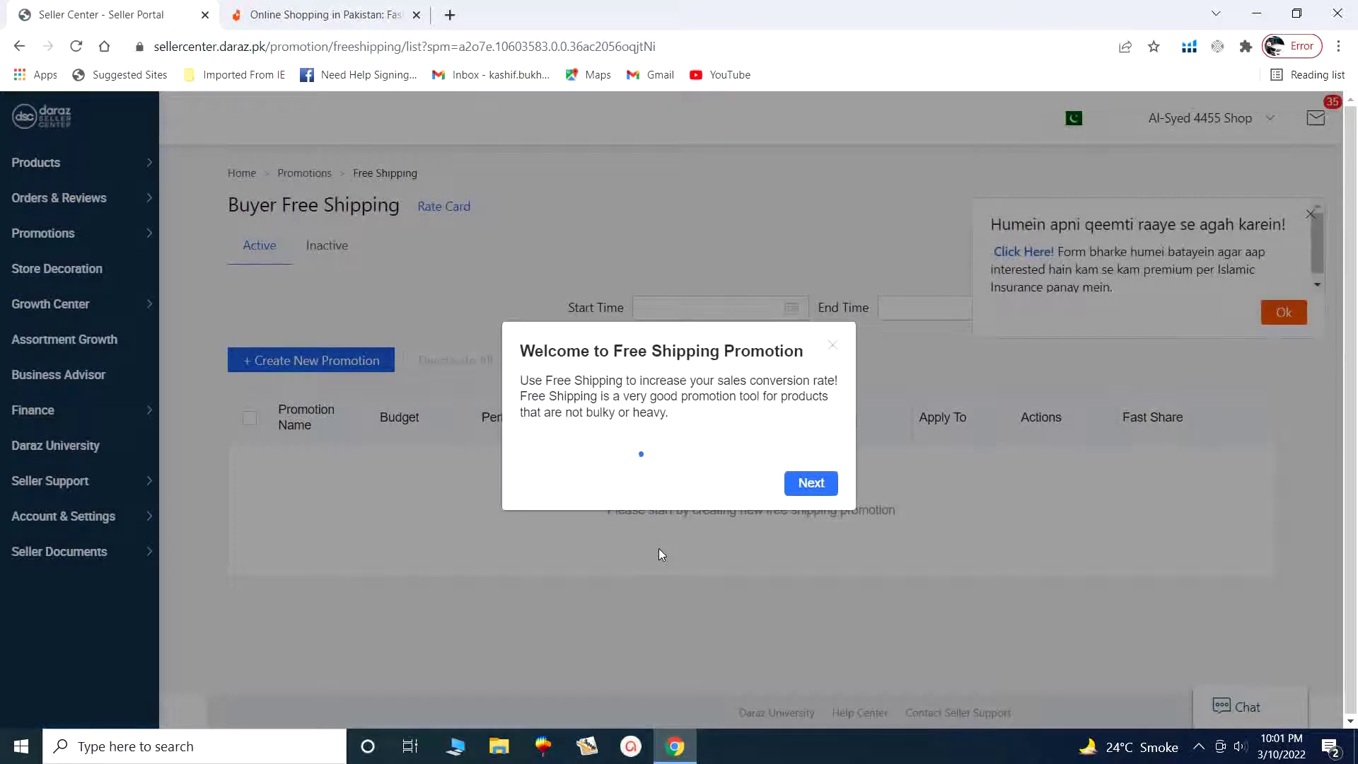
click(833, 345)
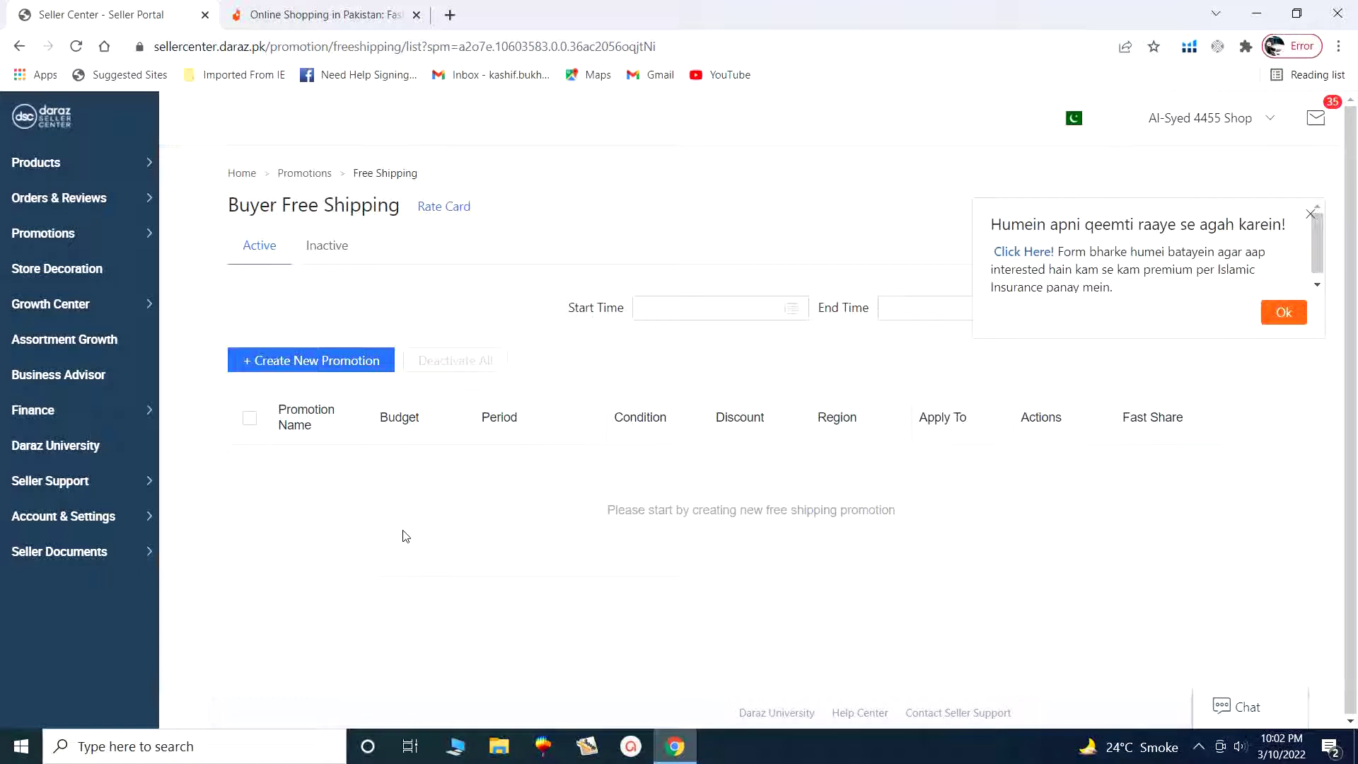
click(276, 372)
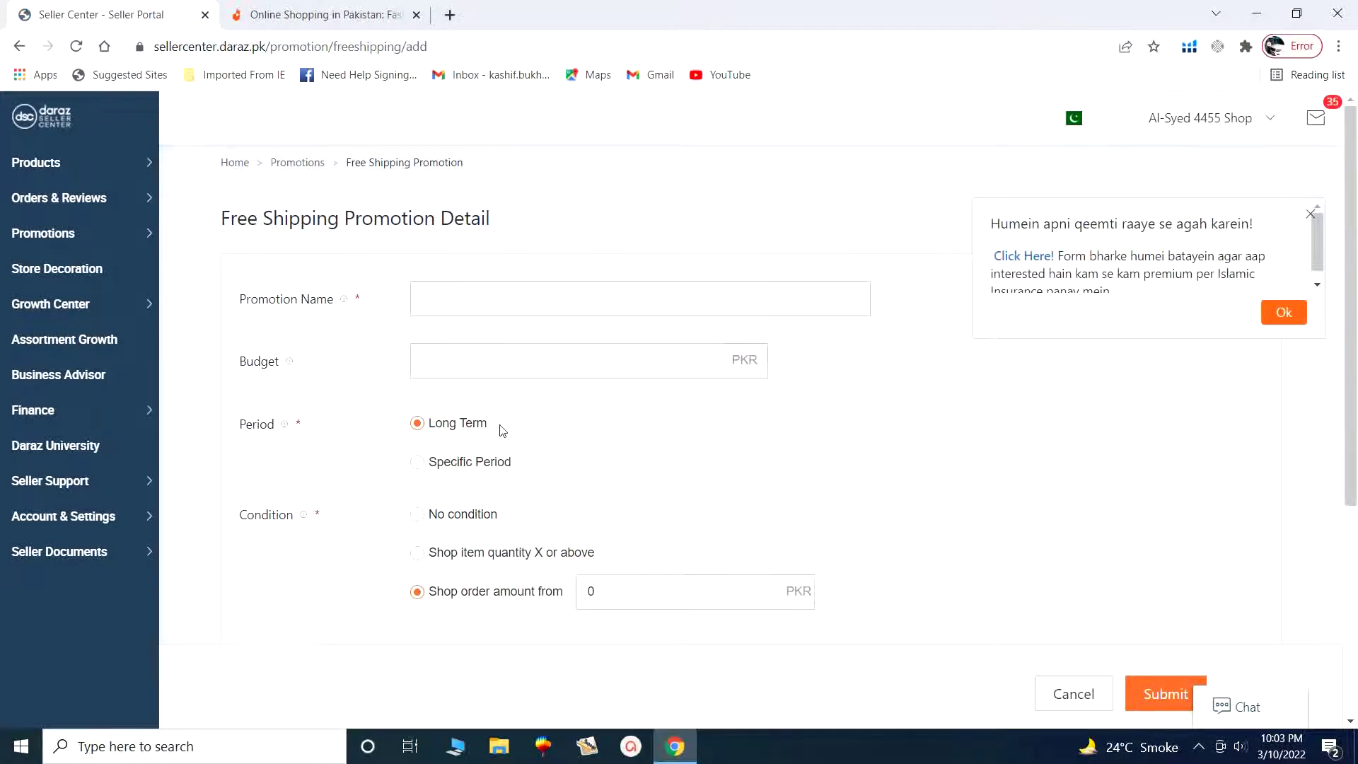
Name the promotion "Free Shipping" and set its budget to 2500 PKR.
mouse_move(391, 309)
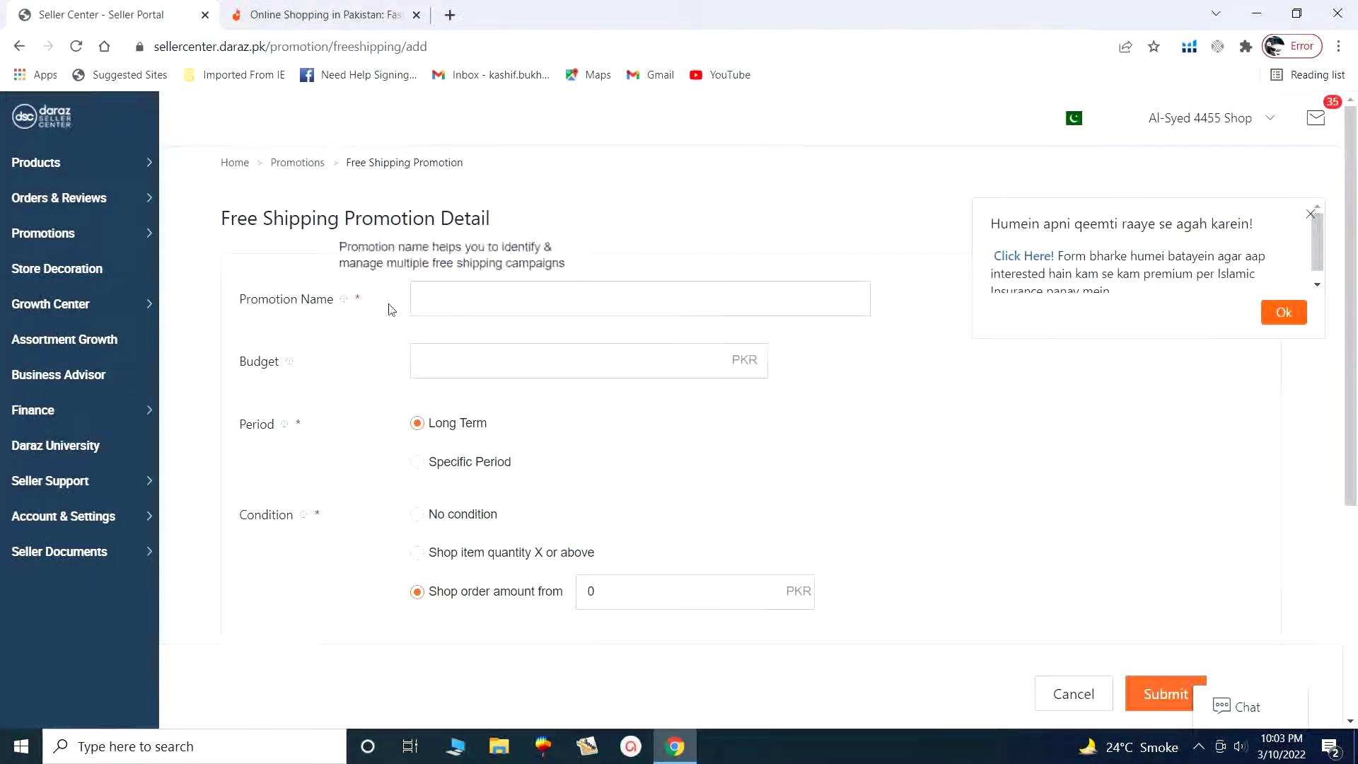
click(486, 300)
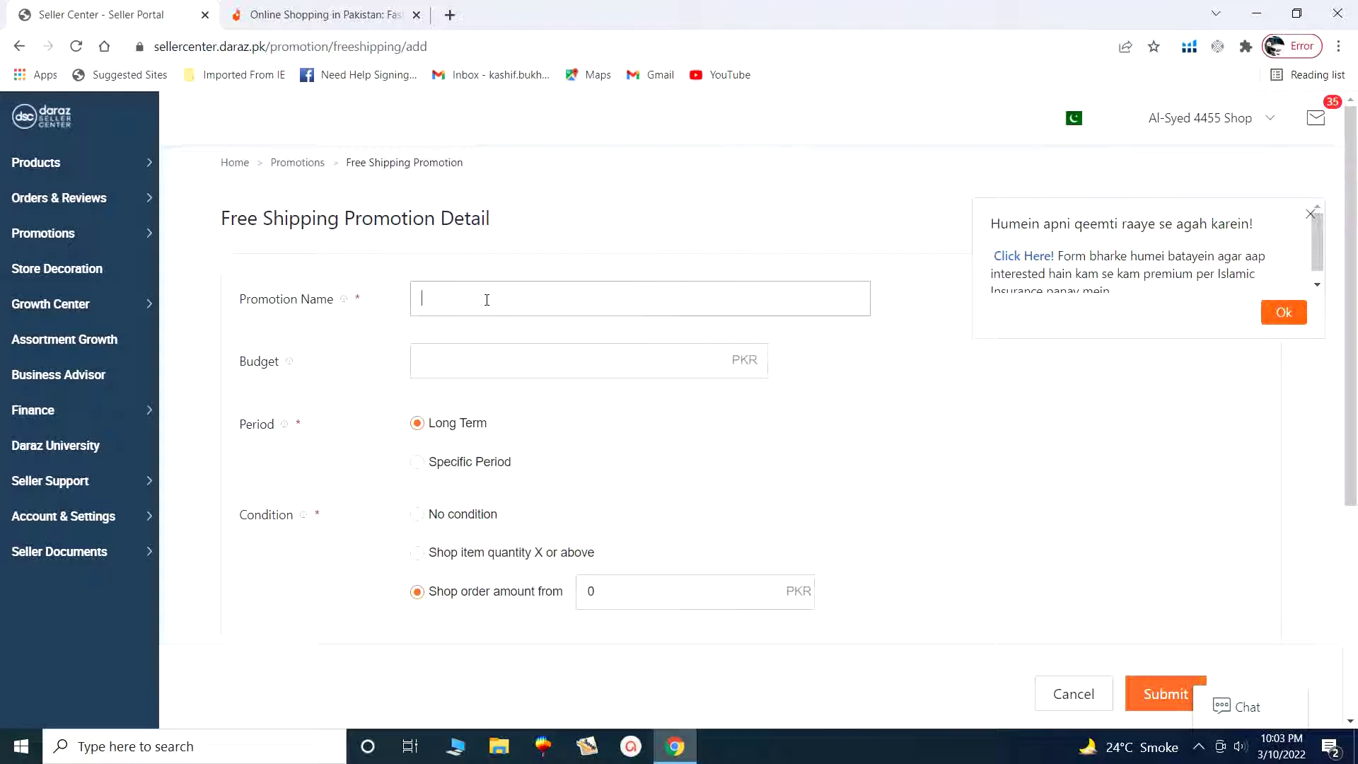
text(Free Shipping)
mouse_move(289, 362)
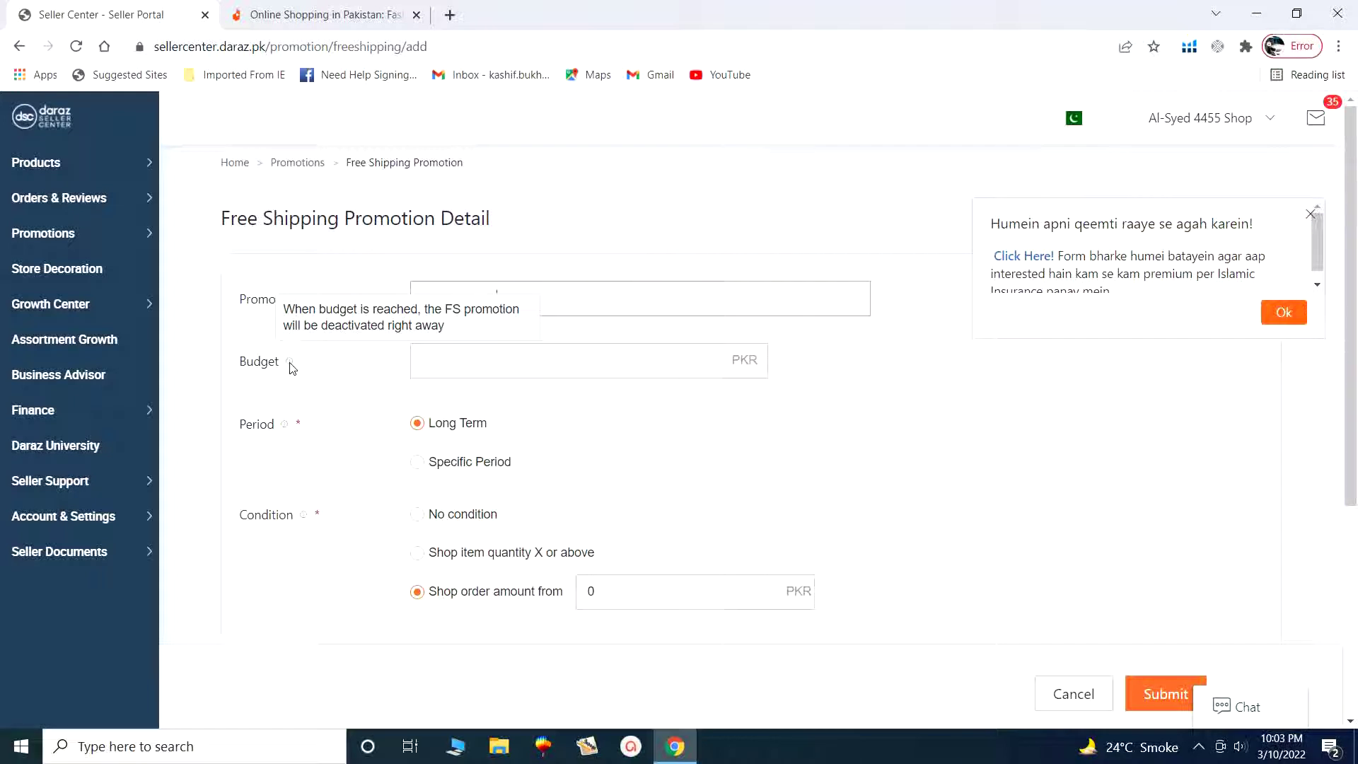
click(527, 367)
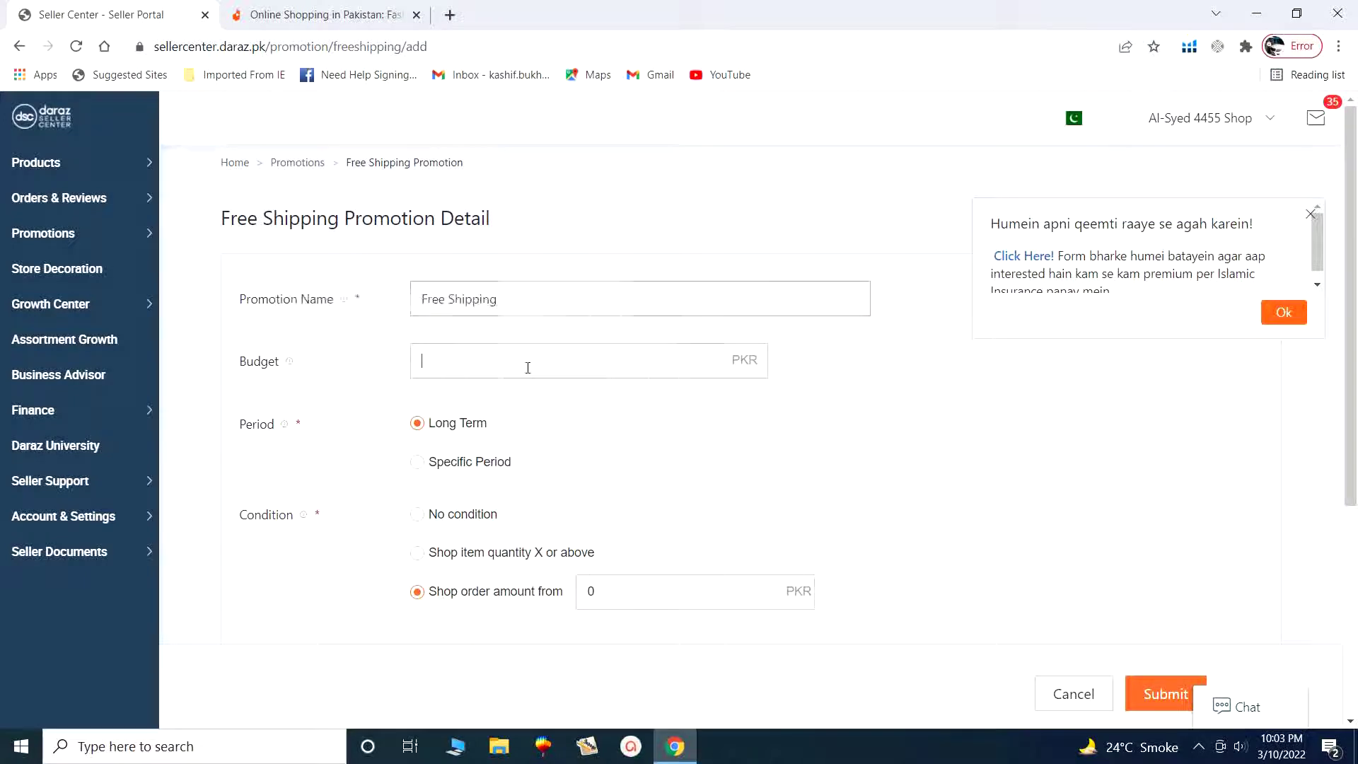
text(2500)
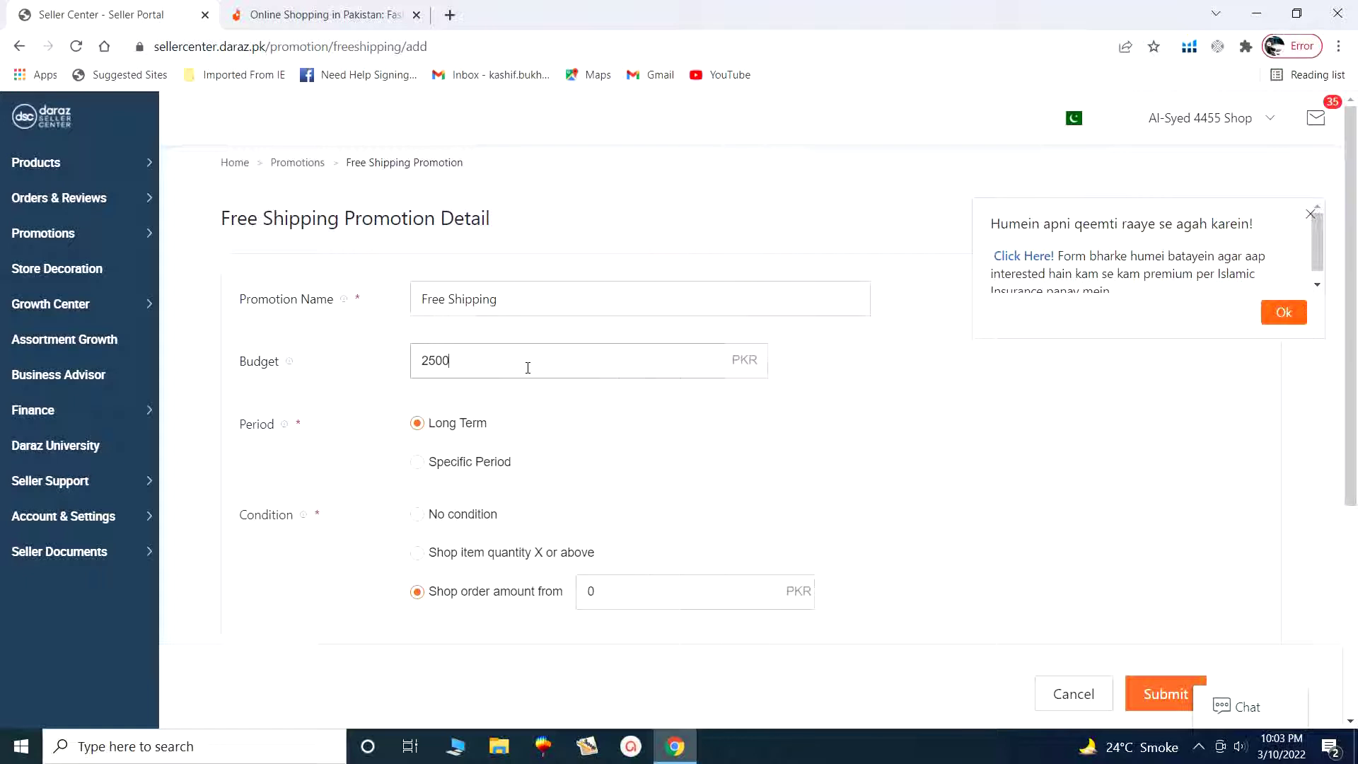
Give the promotion a specific period starting on 2022-03-15 at 22:04:06.
scroll(563, 443, down, 1)
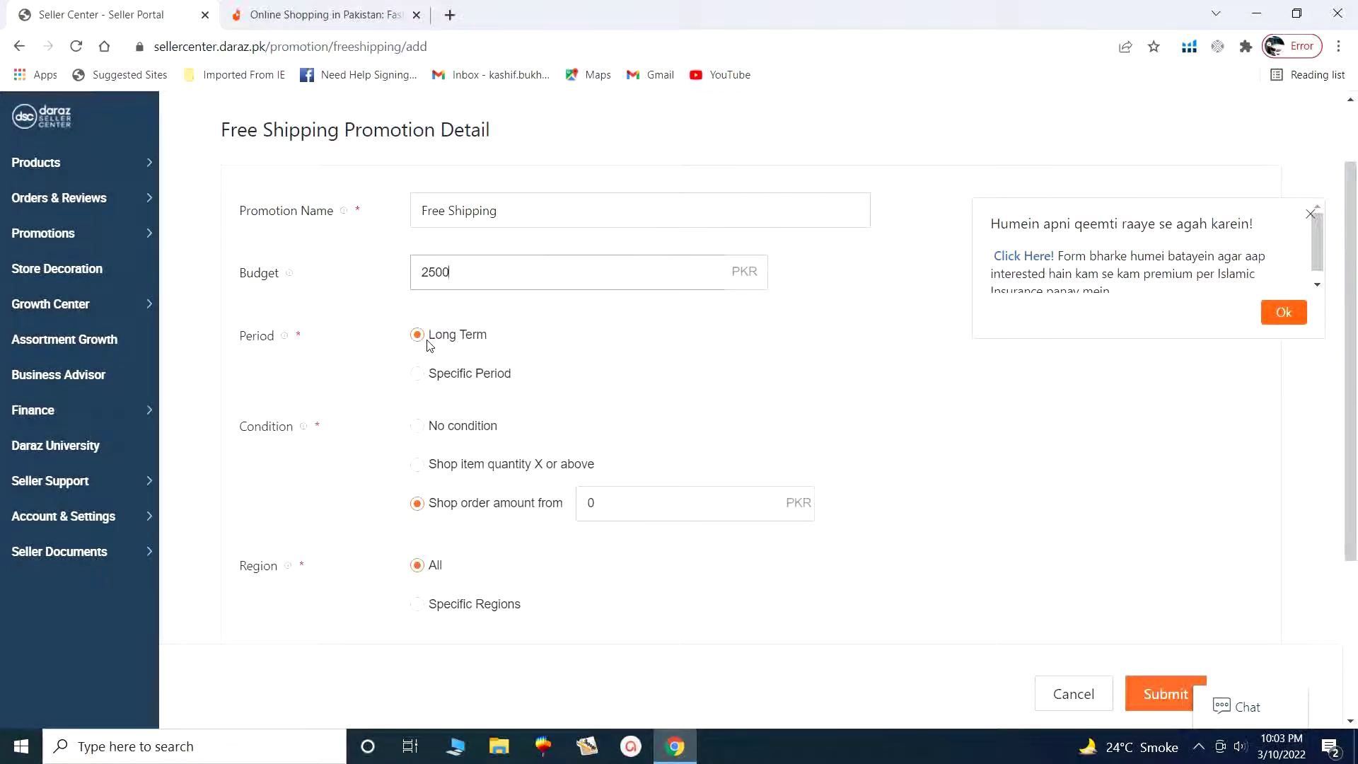
click(418, 375)
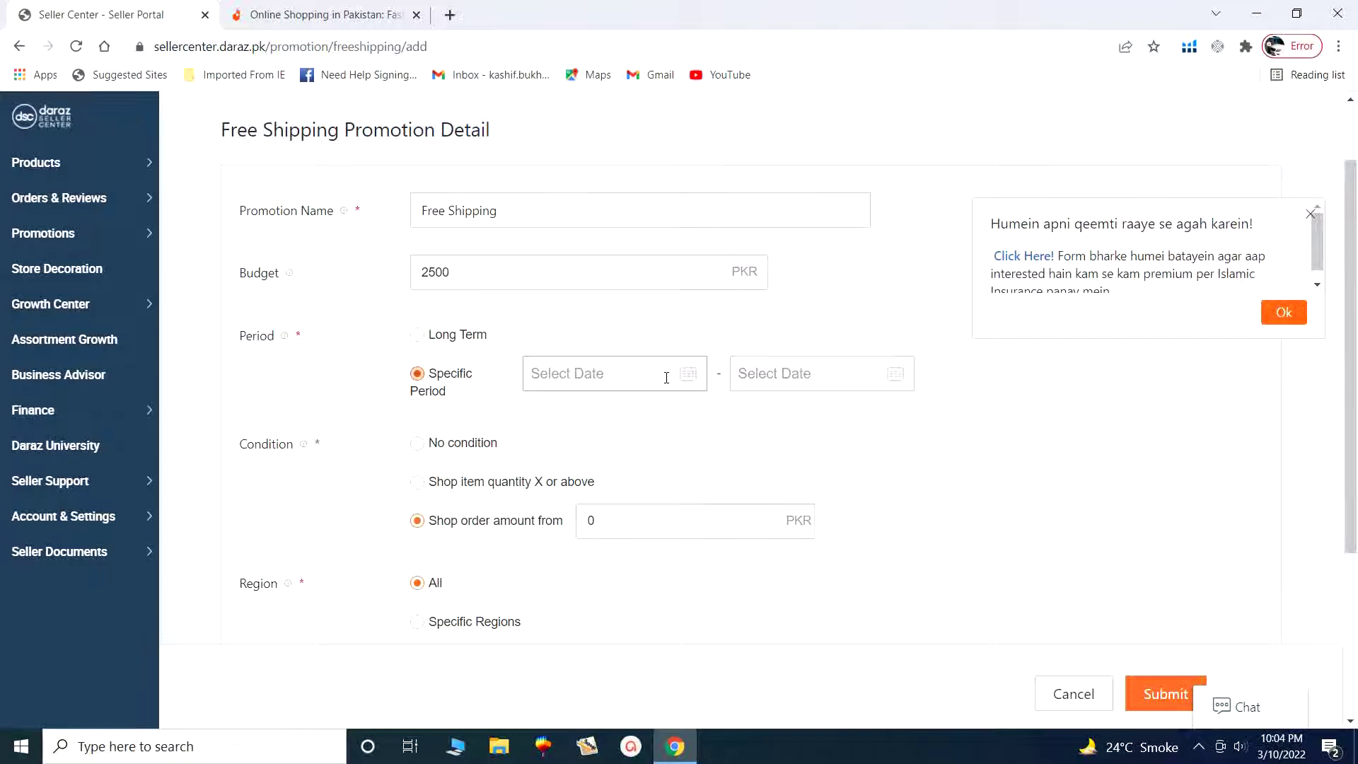
click(687, 376)
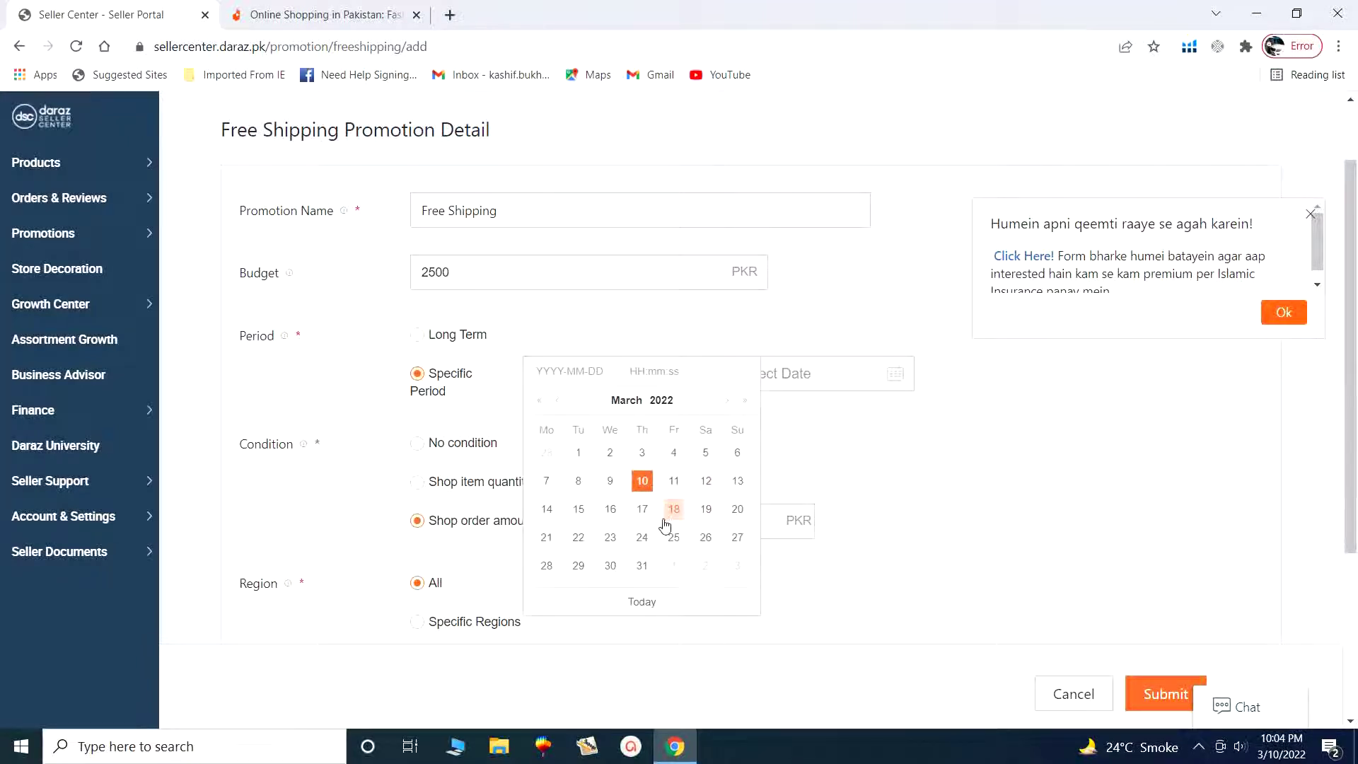
click(579, 520)
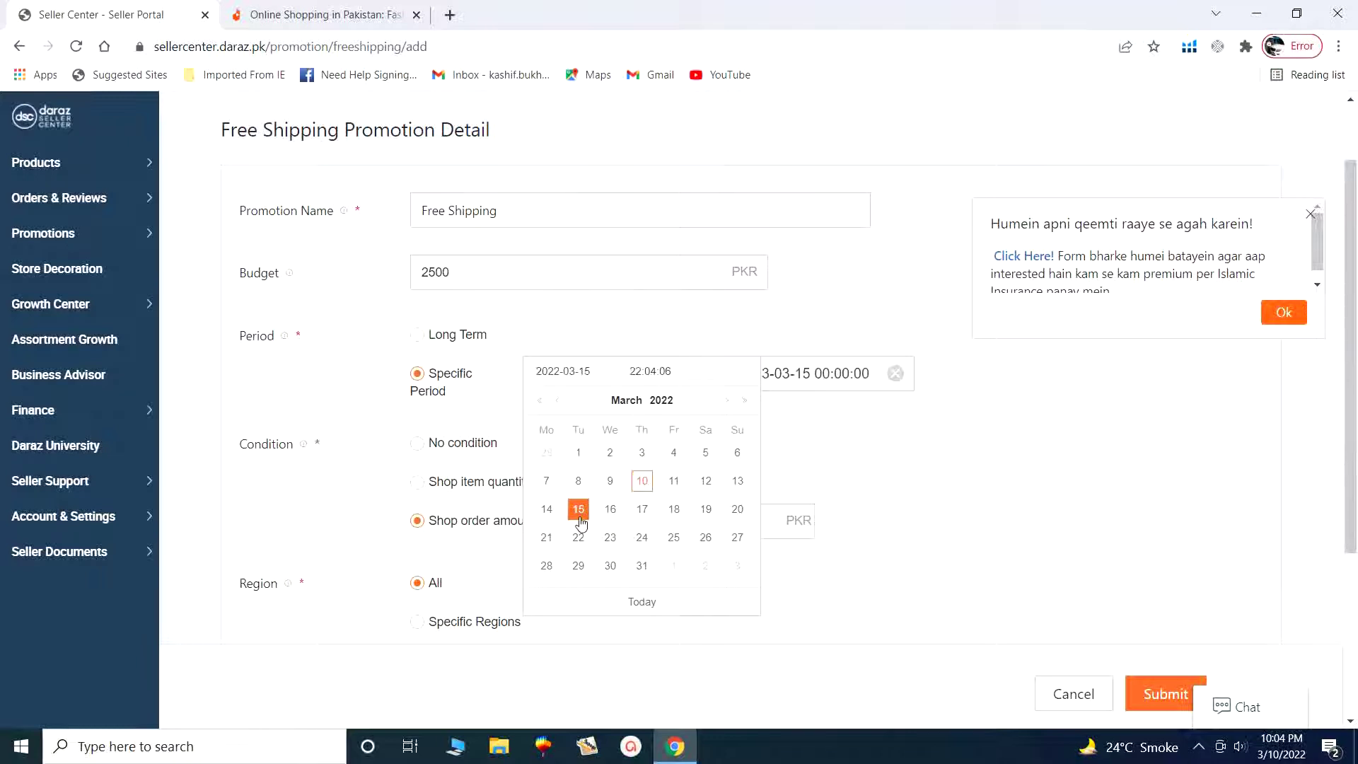
click(836, 374)
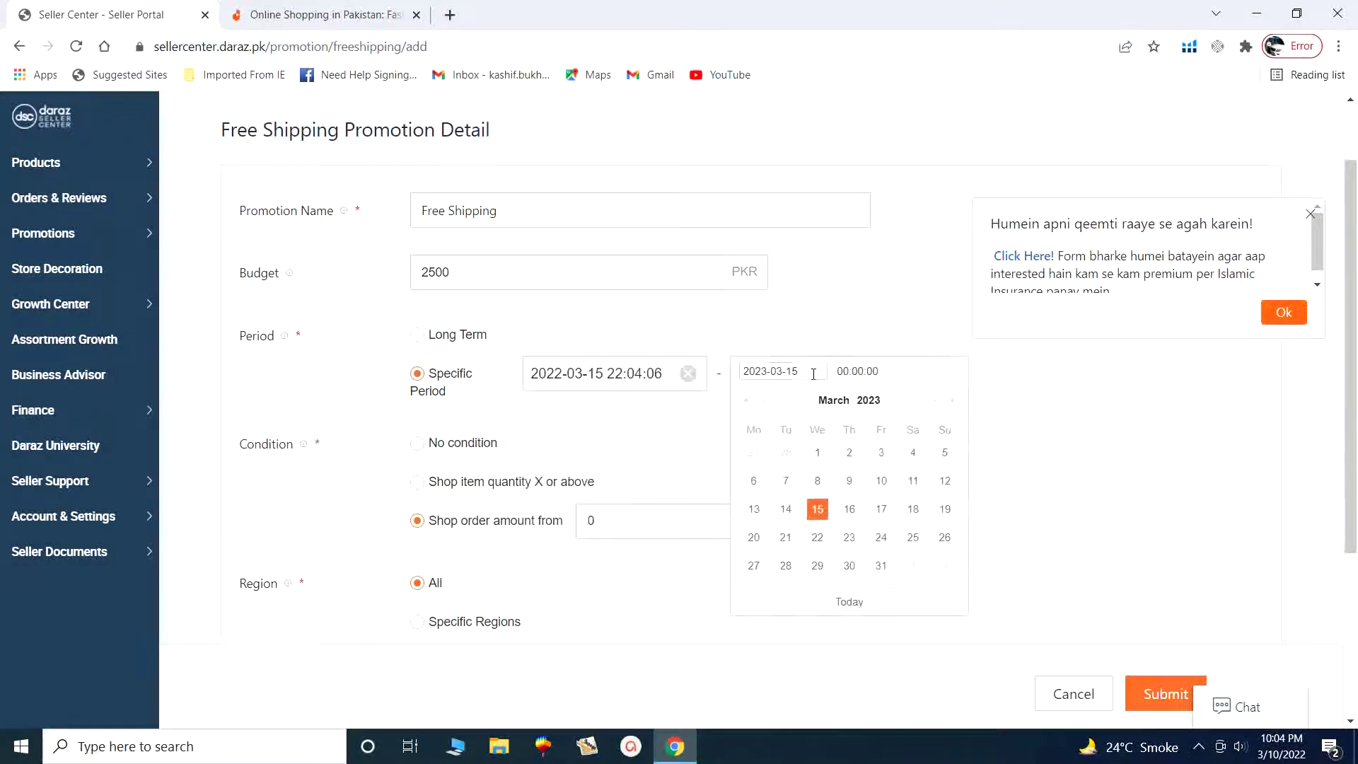
click(765, 403)
click(748, 402)
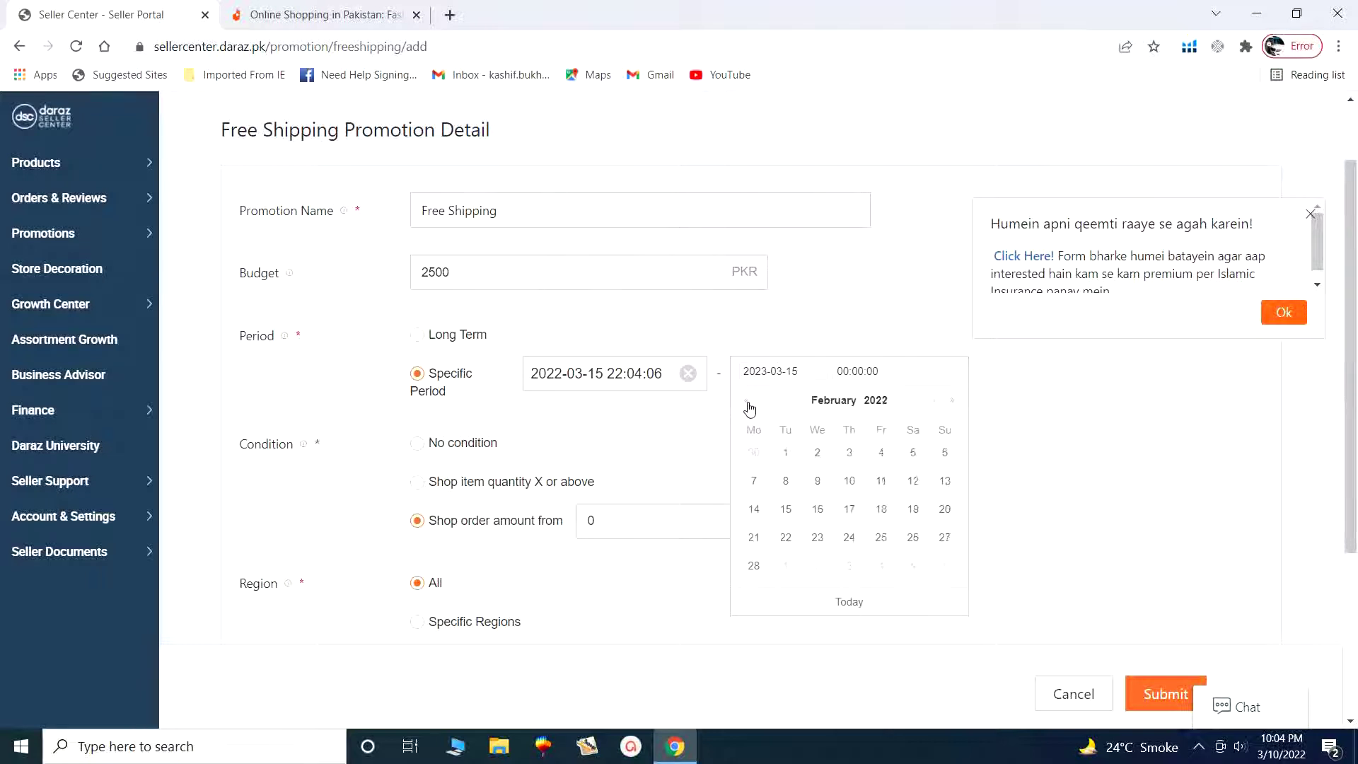
click(747, 402)
click(952, 403)
click(931, 404)
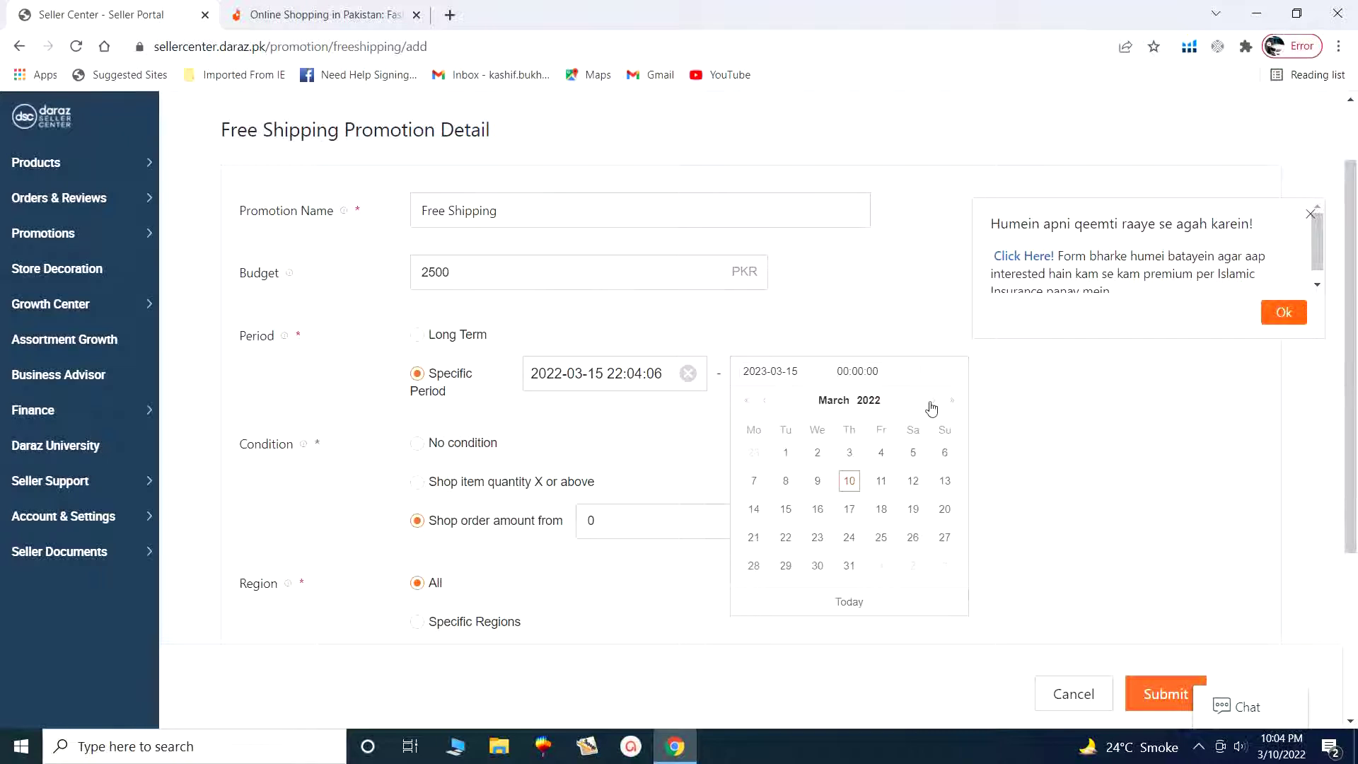
click(931, 405)
click(931, 404)
click(931, 404)
click(850, 510)
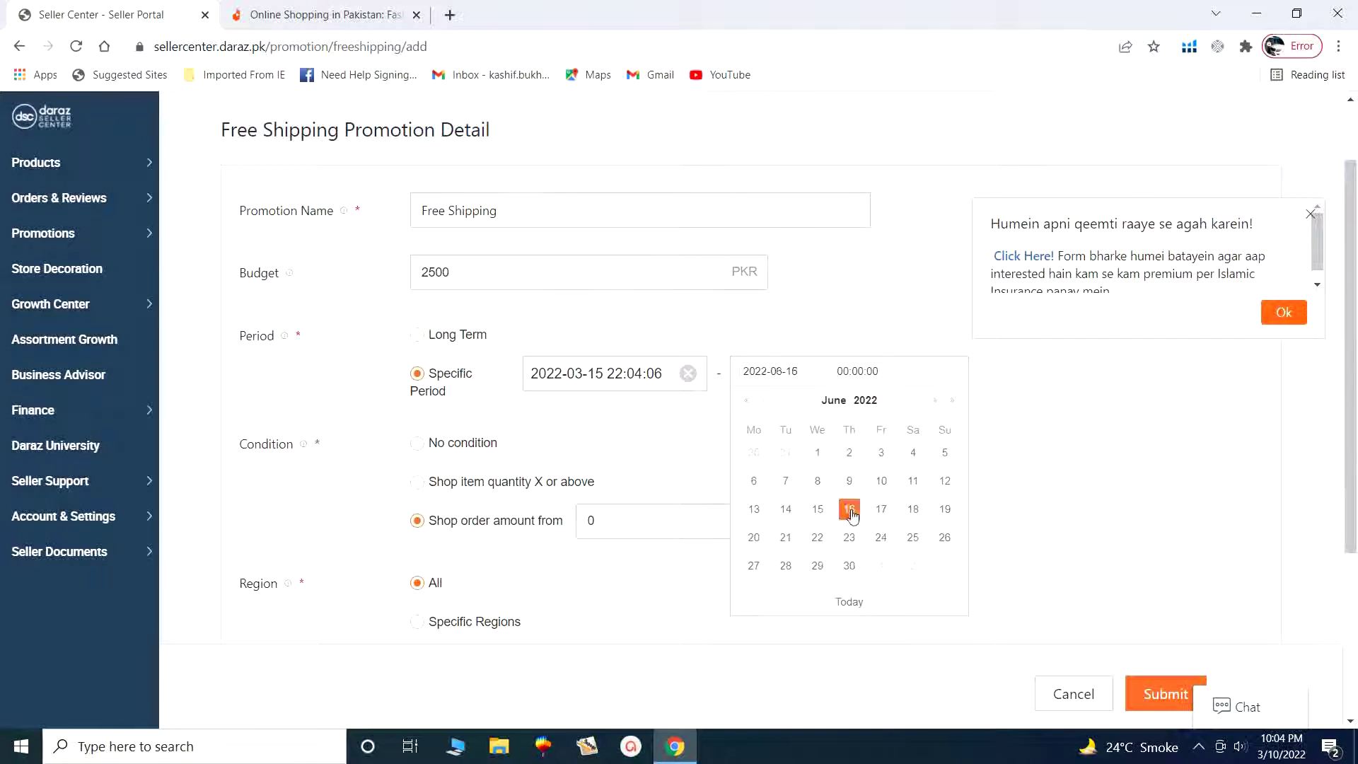
click(657, 400)
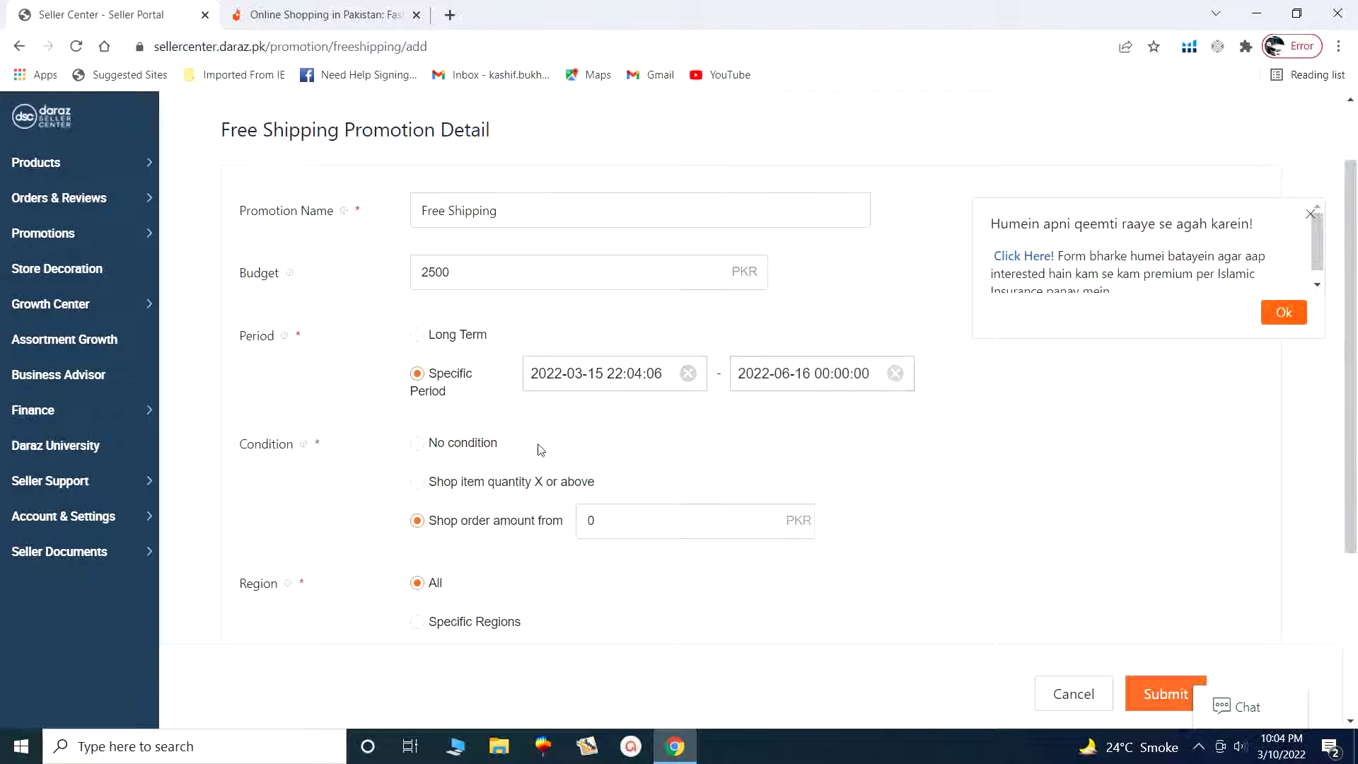
Try the No condition and Shop item quantity X or above conditions, and return to Shop order amount from.
scroll(382, 417, down, 2)
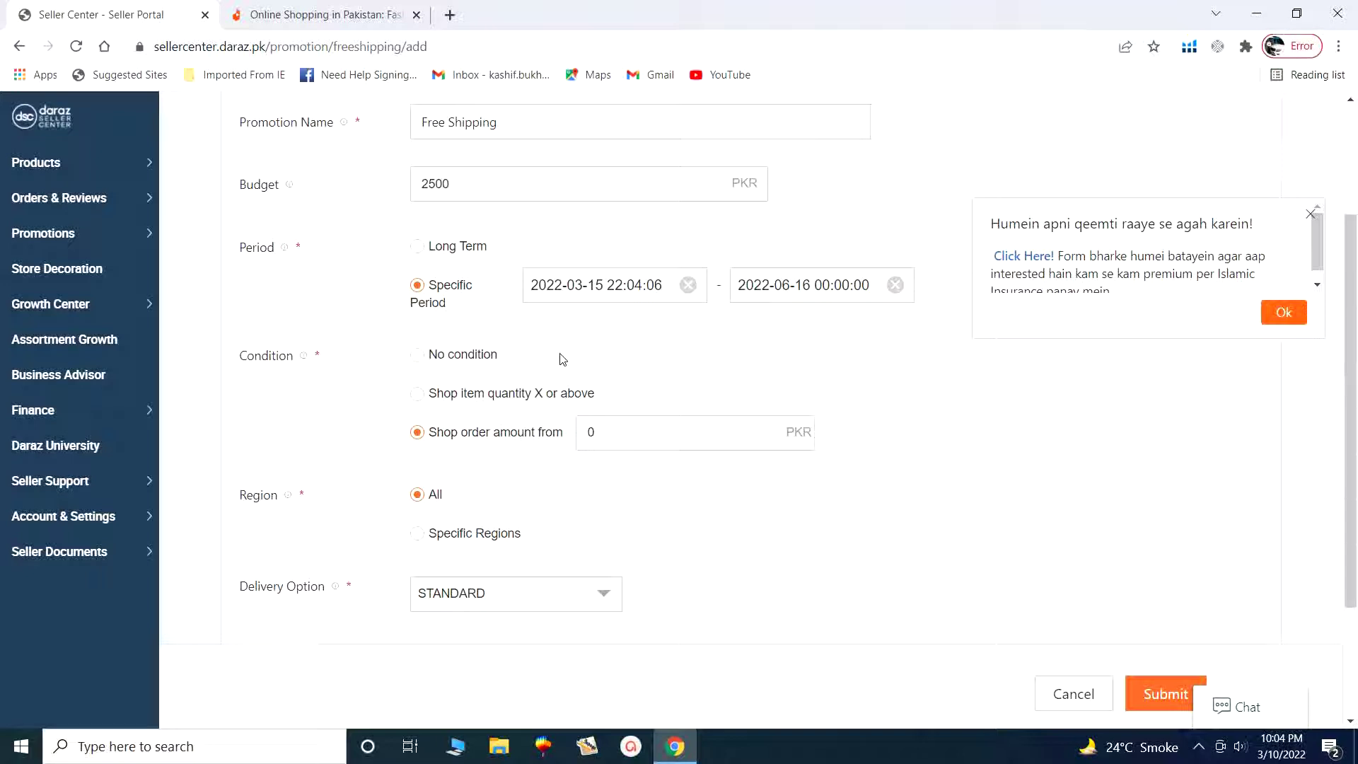
click(419, 356)
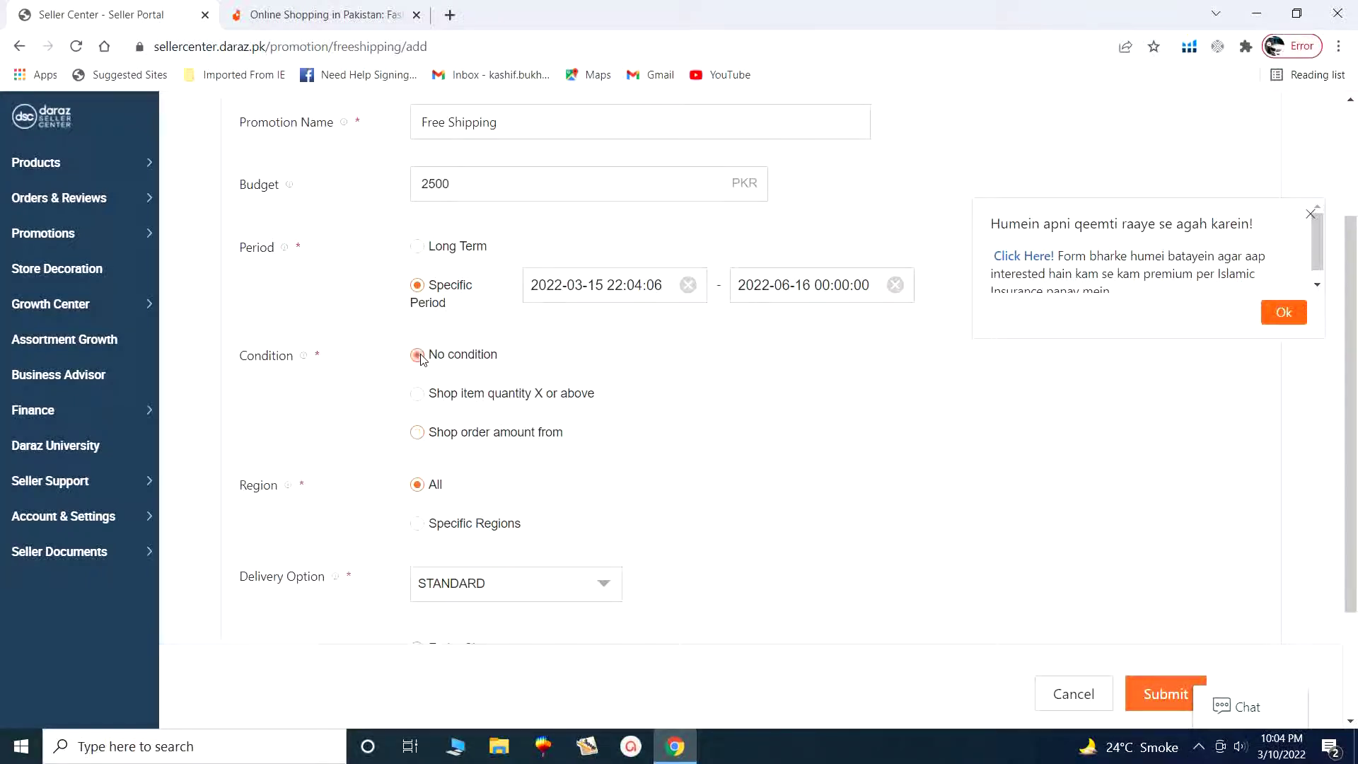
click(418, 394)
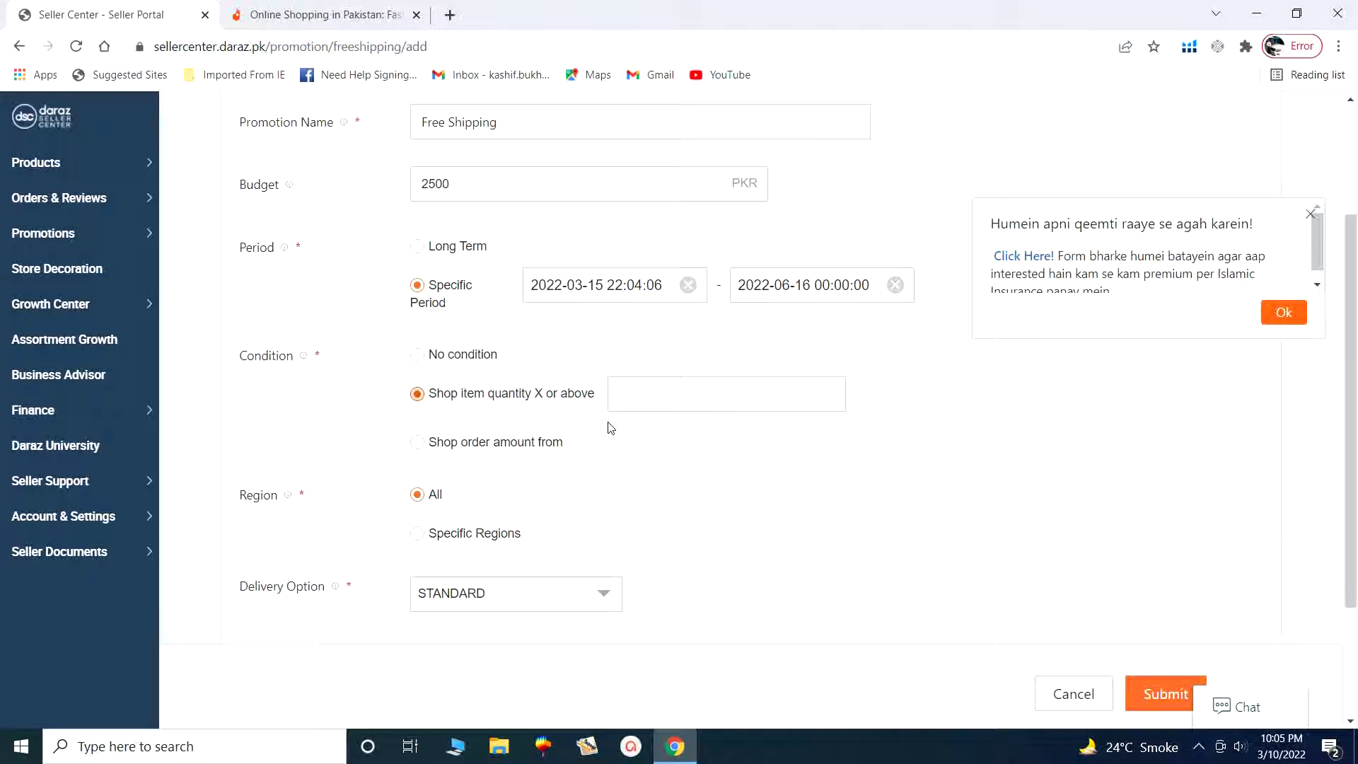
click(418, 443)
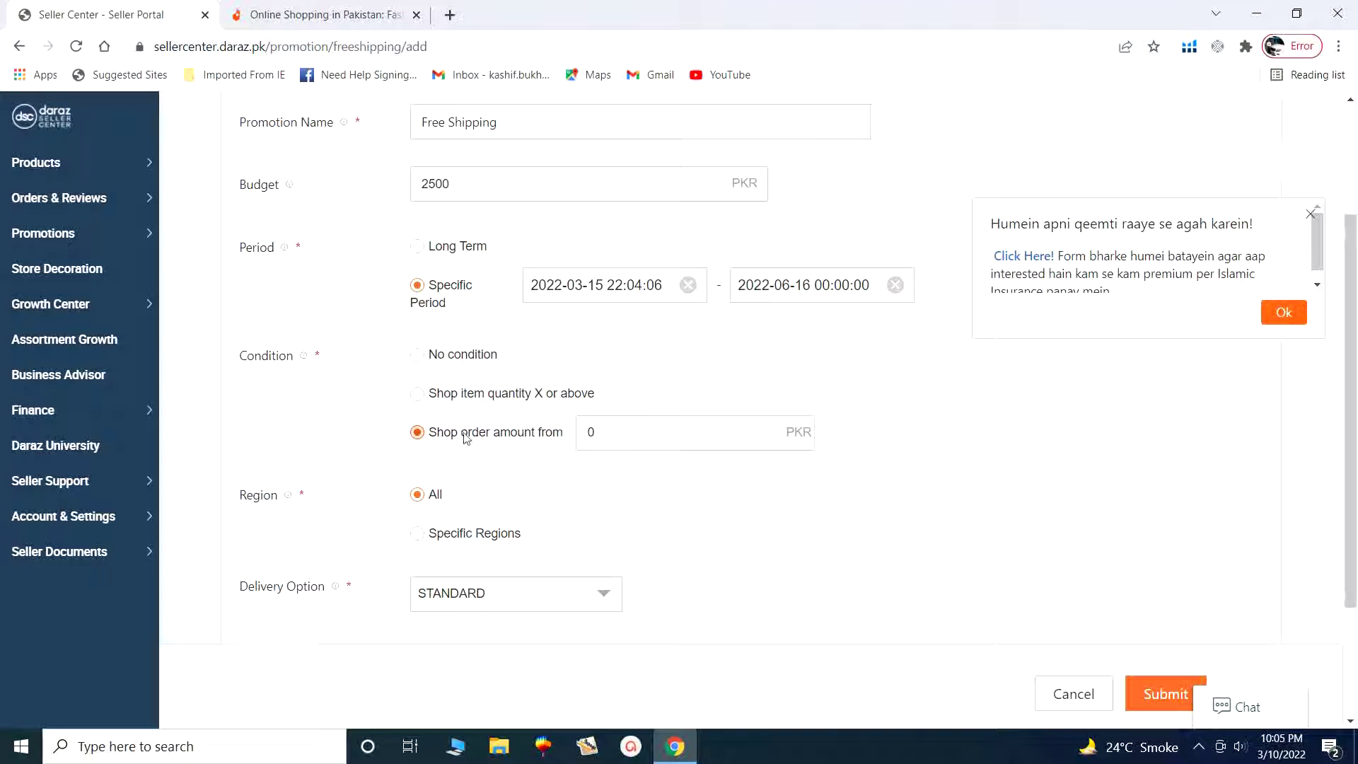
Set the minimum shop order amount condition to 2000 PKR, after first trying 500.
double_click(592, 433)
text(500)
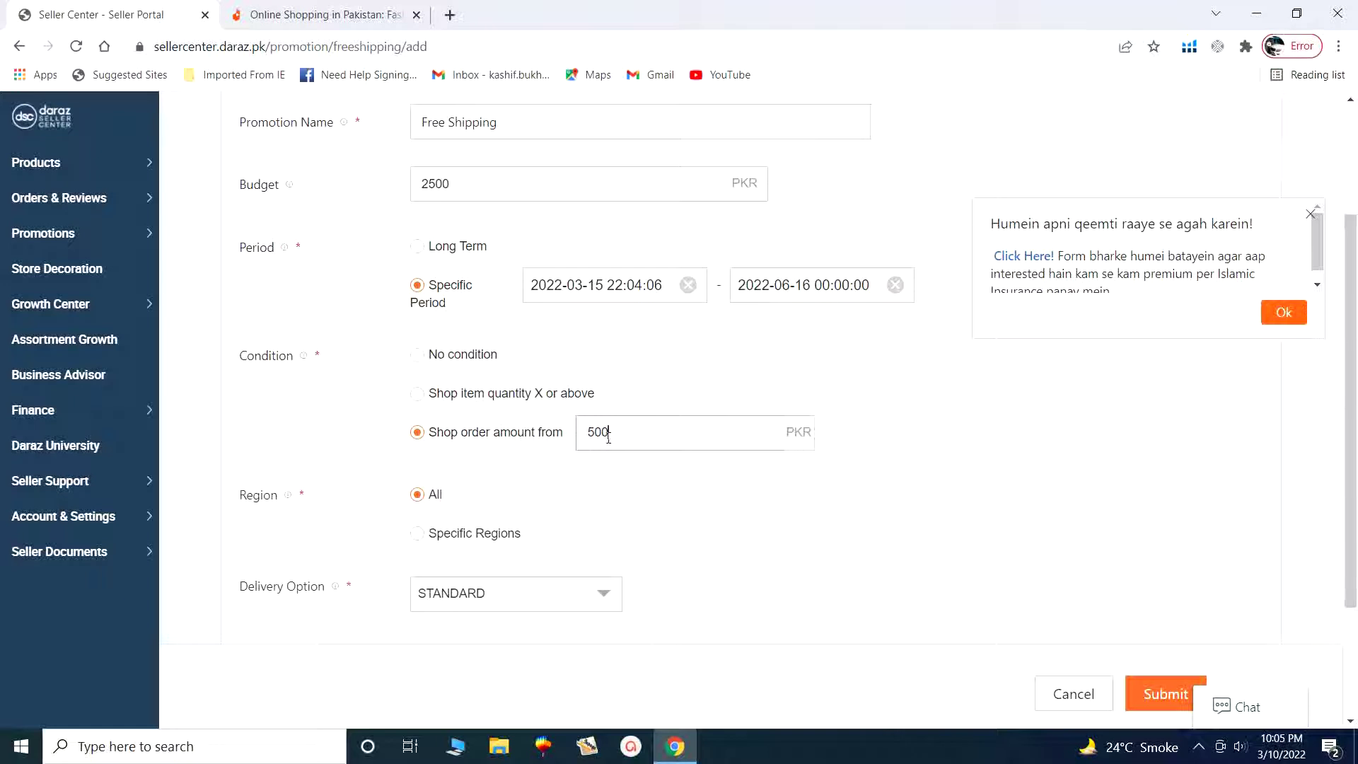
drag(609, 432, 590, 442)
text(2000)
Restrict the promotion to specific regions and remove Isl/Rwp, Sialkot, Sheikhupura, Jhelum and Gujranwala from them.
scroll(498, 499, down, 1)
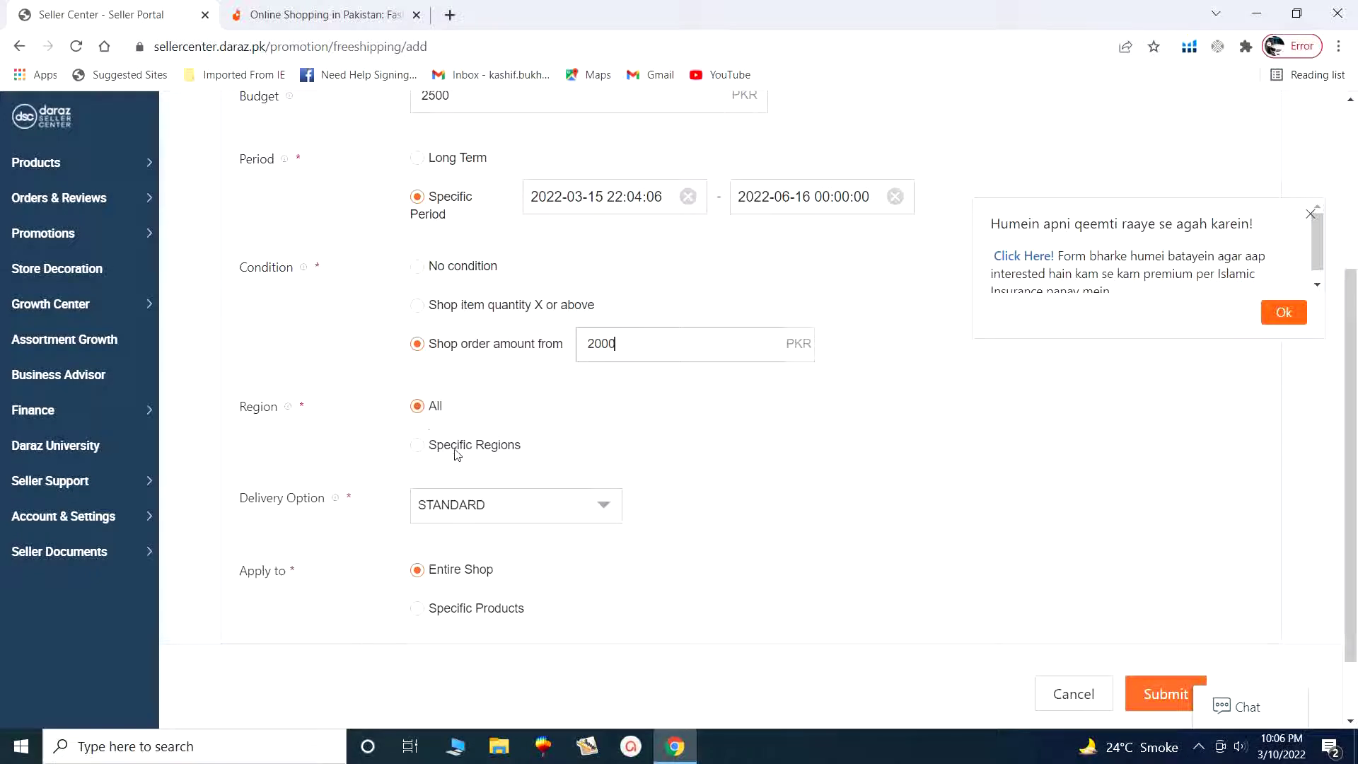
click(417, 445)
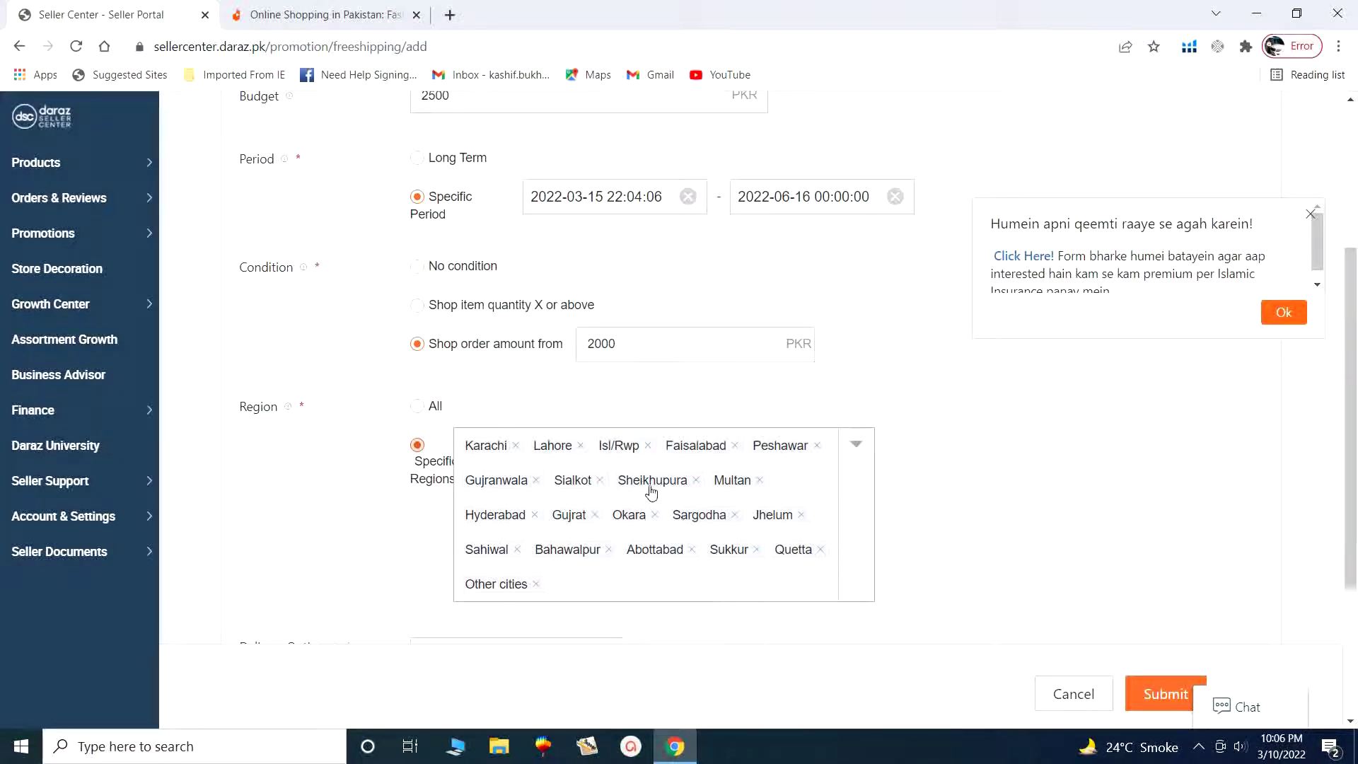
click(649, 447)
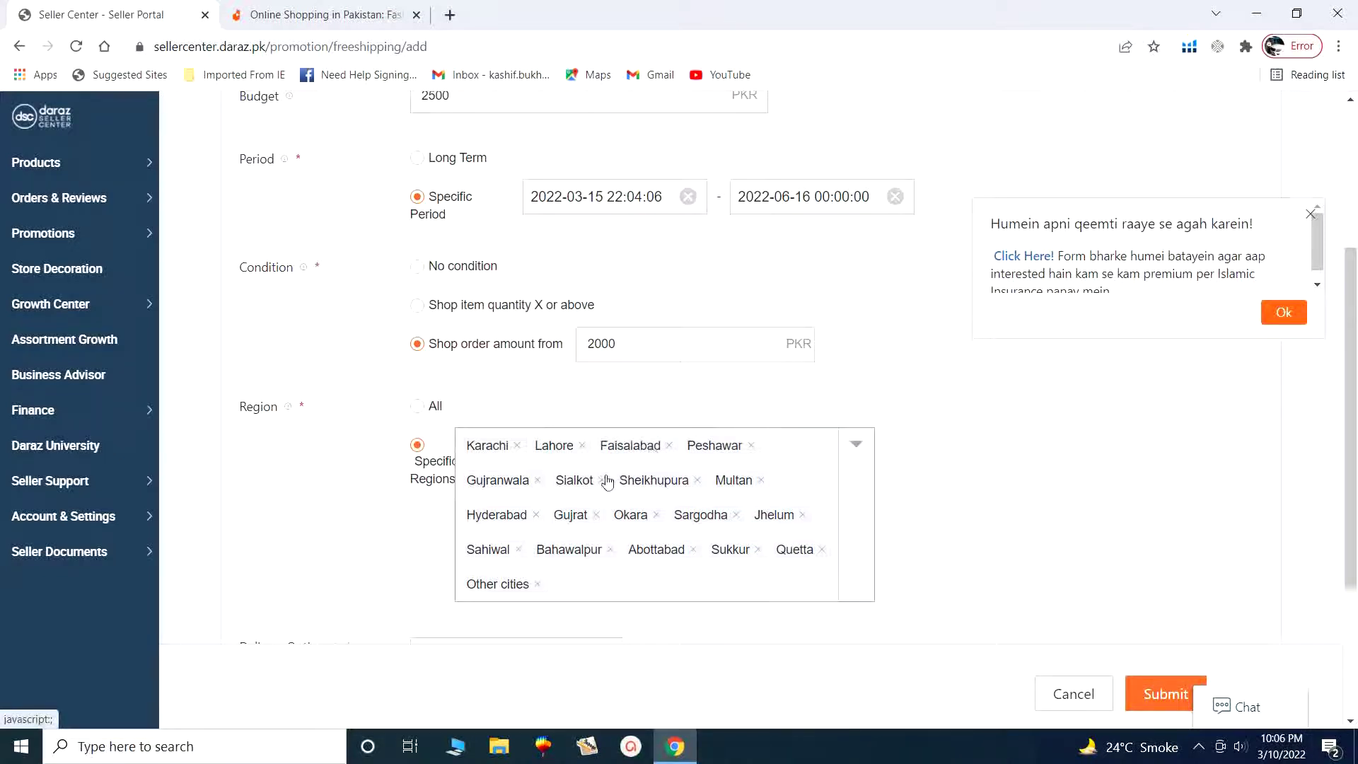
click(601, 480)
click(632, 481)
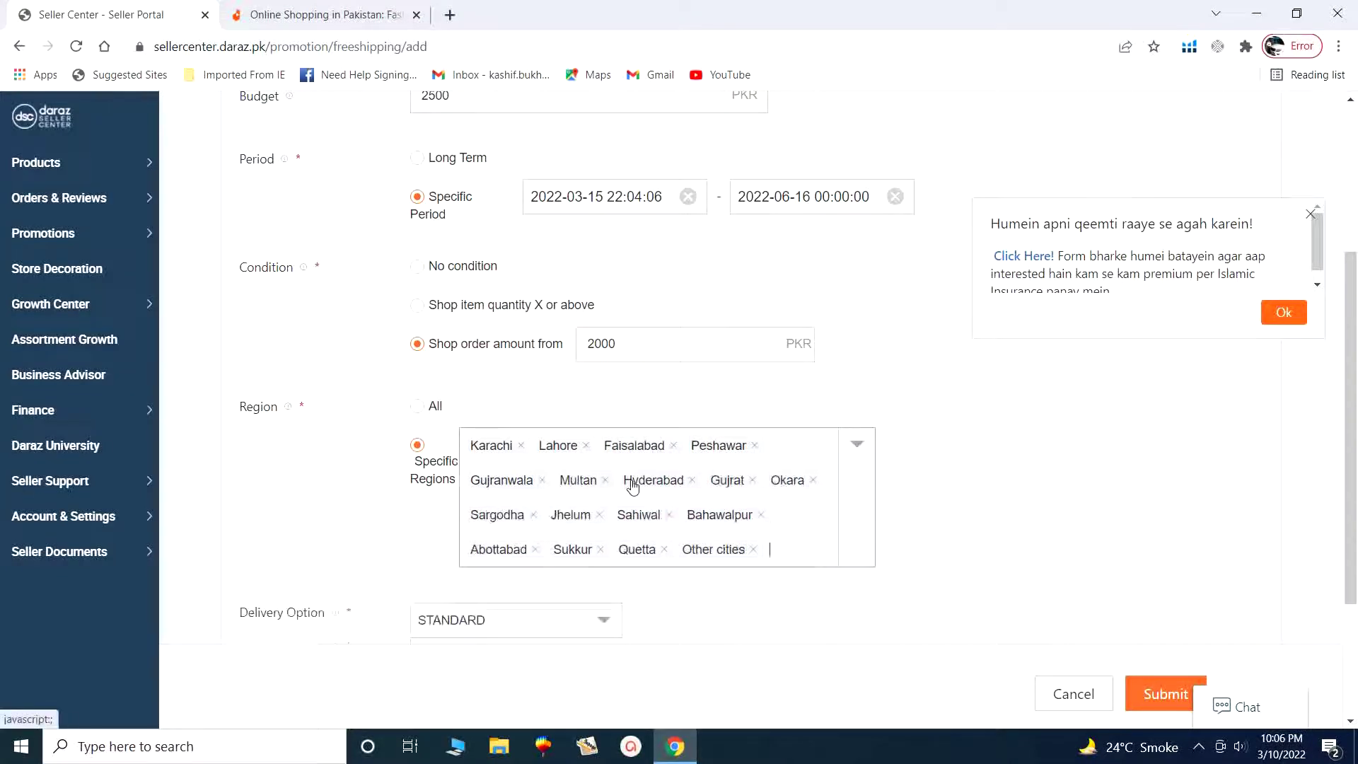
click(599, 515)
click(542, 481)
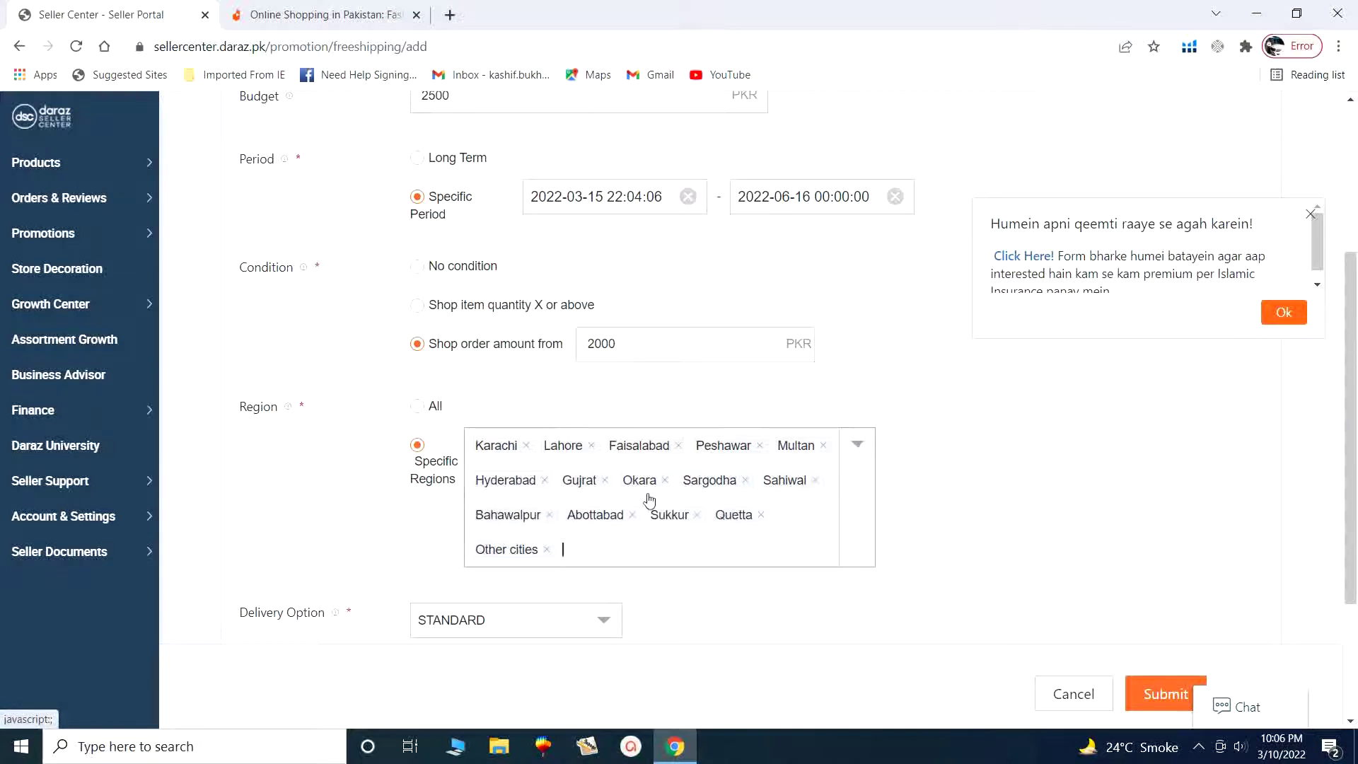
Remove Sahiwal, Quetta, Sukkur, Abottabad and Other cities from the promotion's specific regions.
click(812, 482)
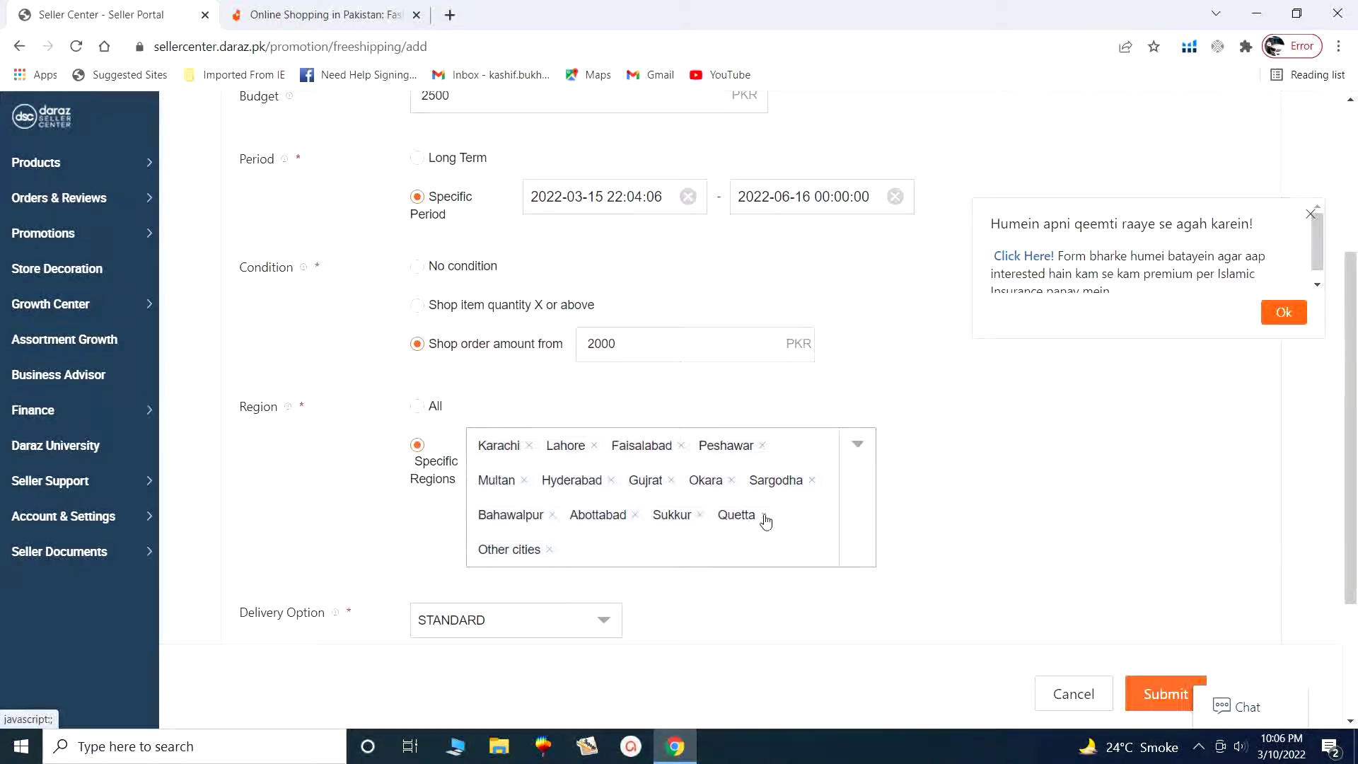
click(764, 514)
click(700, 515)
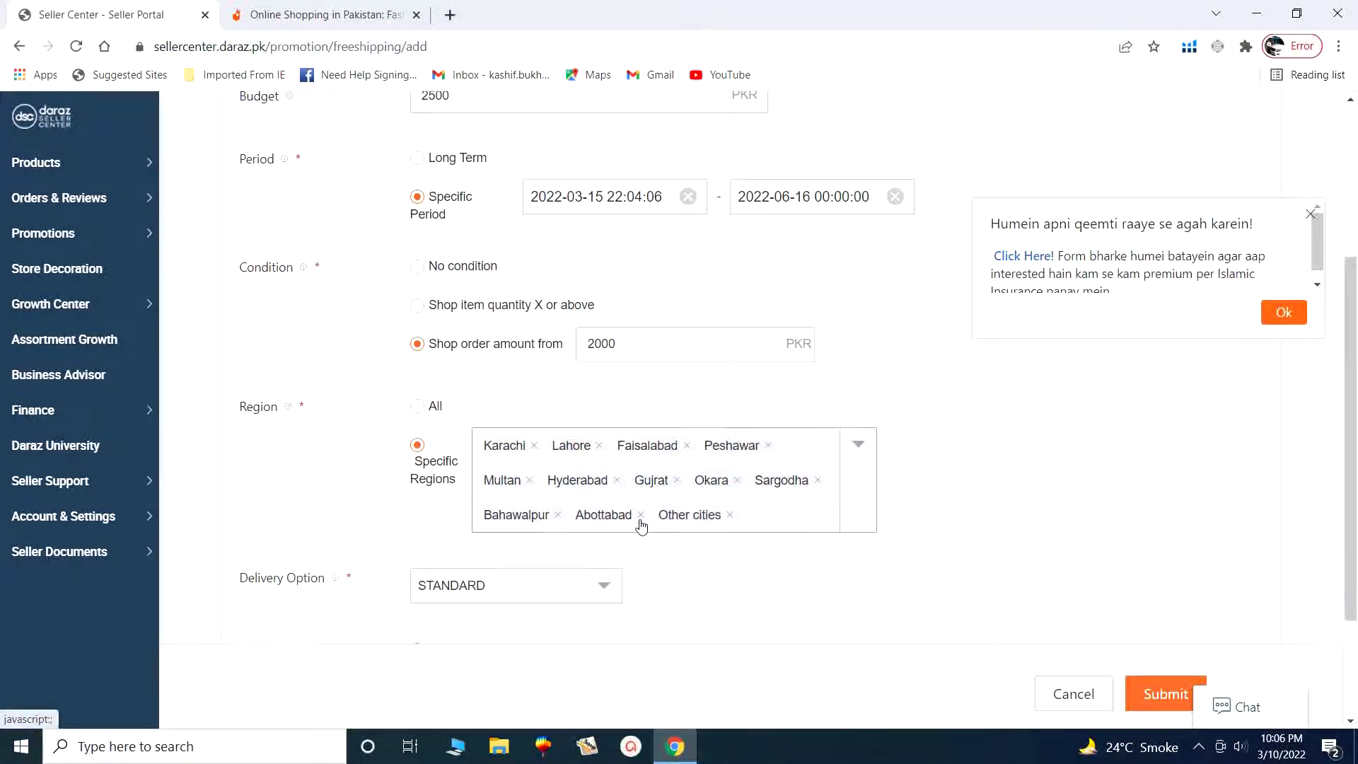
click(641, 515)
click(653, 515)
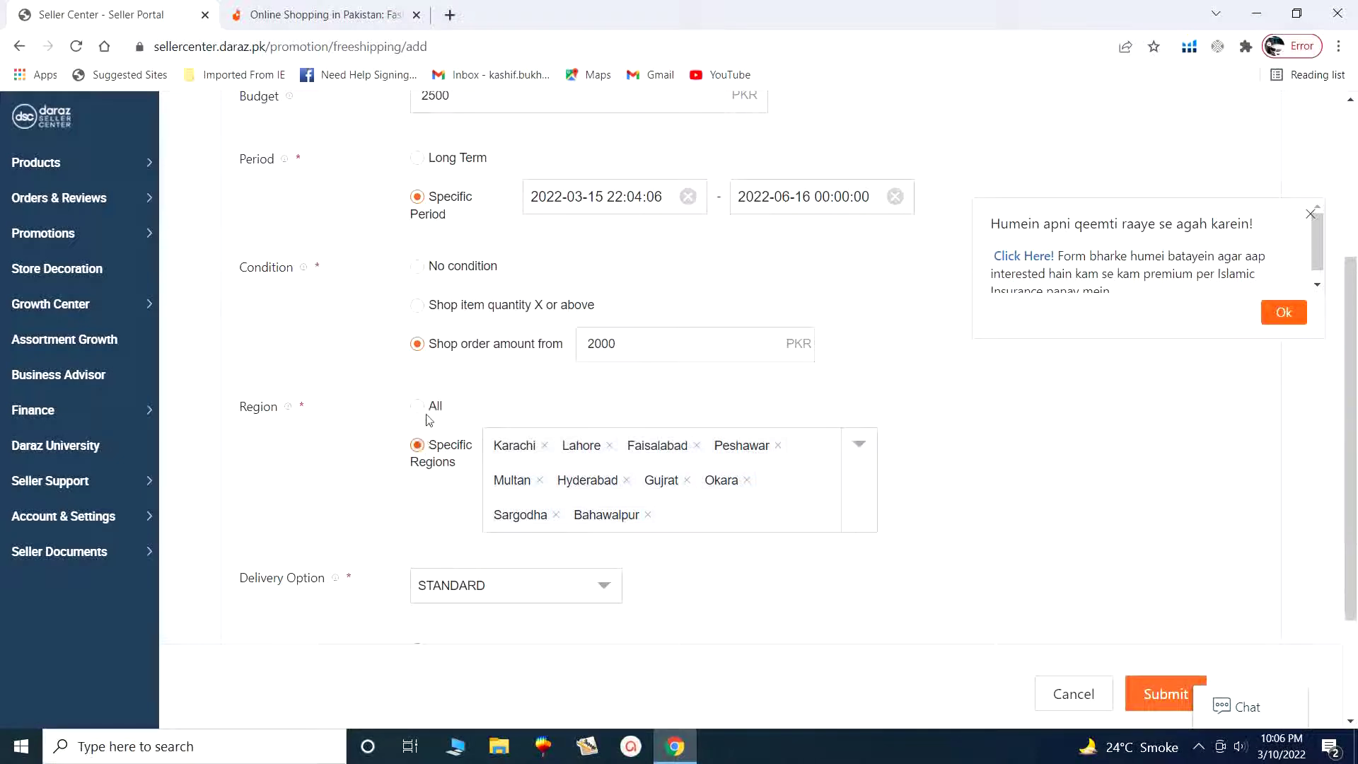
Apply the promotion to specific products only and add the "Pack of 6 -Tea Mug" product to it.
scroll(366, 564, down, 1)
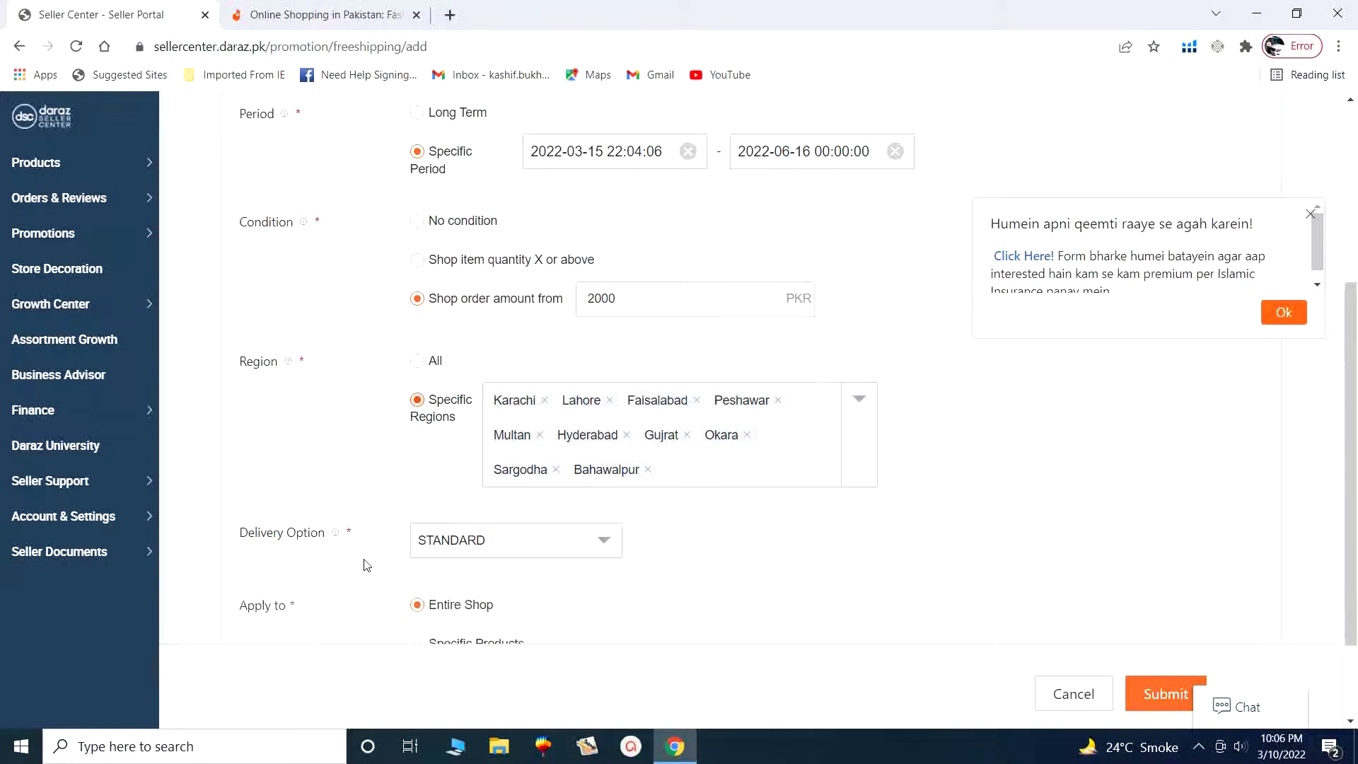
scroll(366, 564, down, 2)
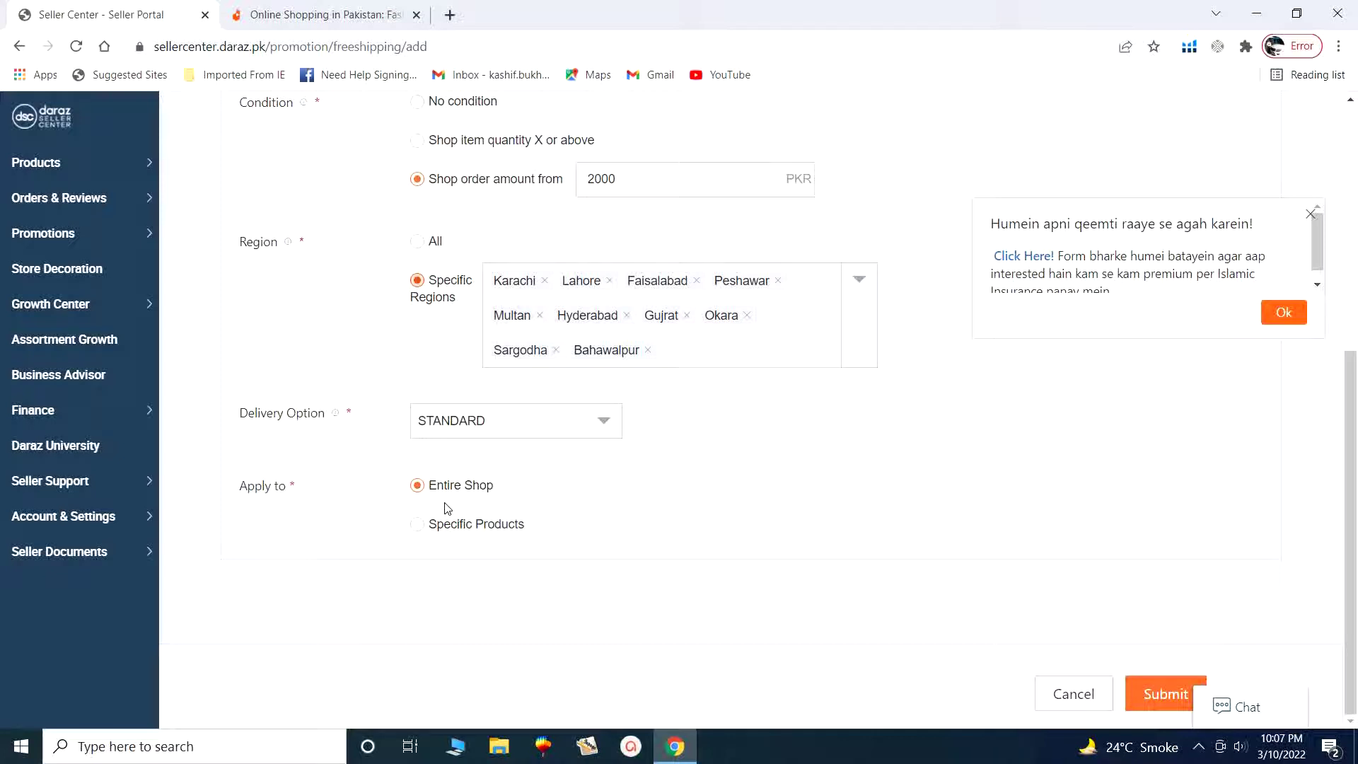
click(419, 527)
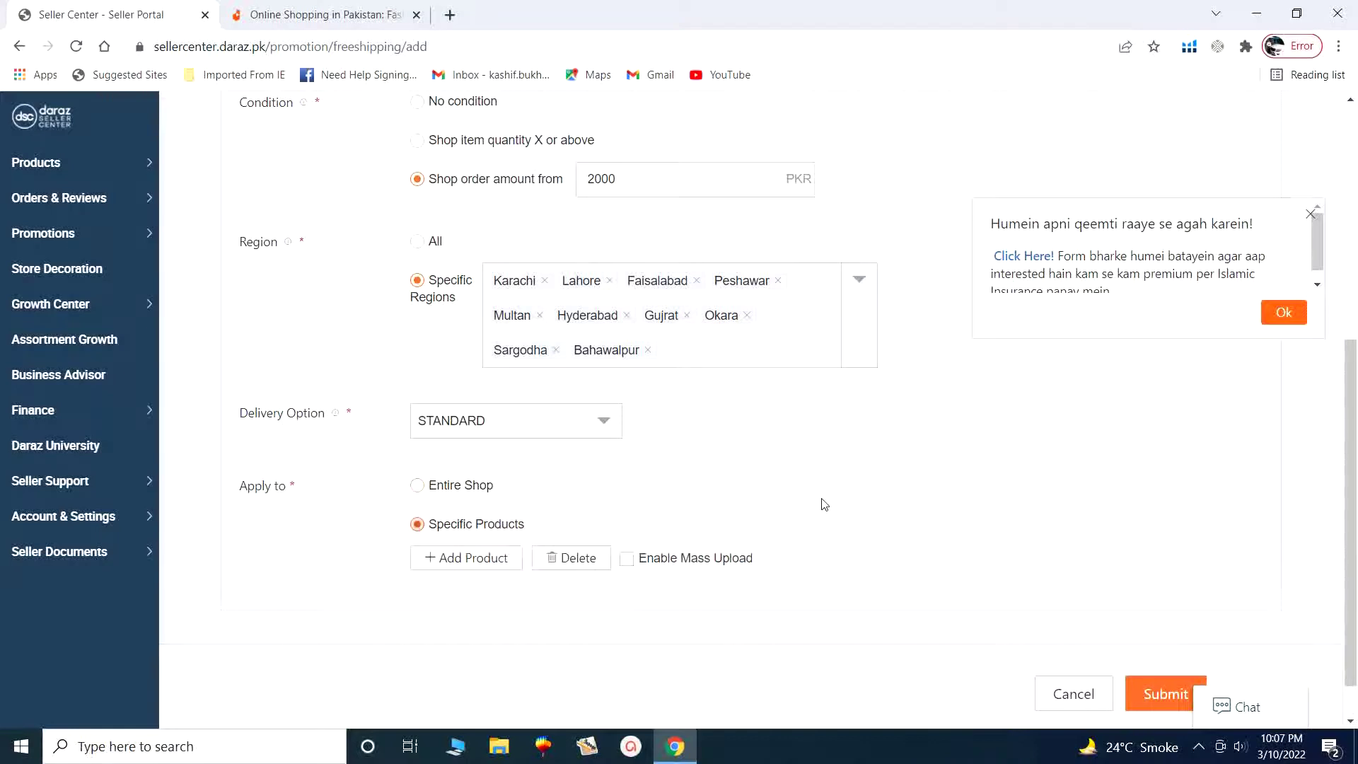
scroll(875, 502, down, 1)
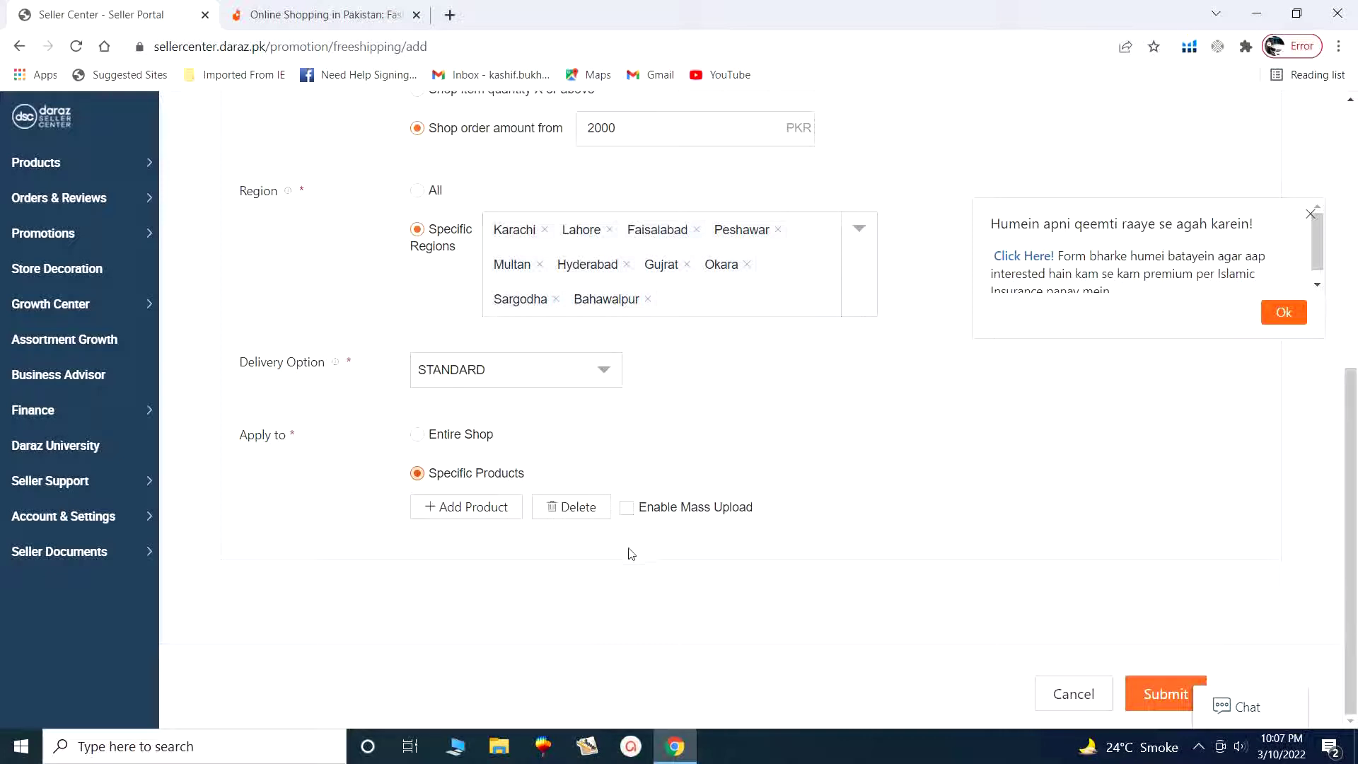
click(449, 509)
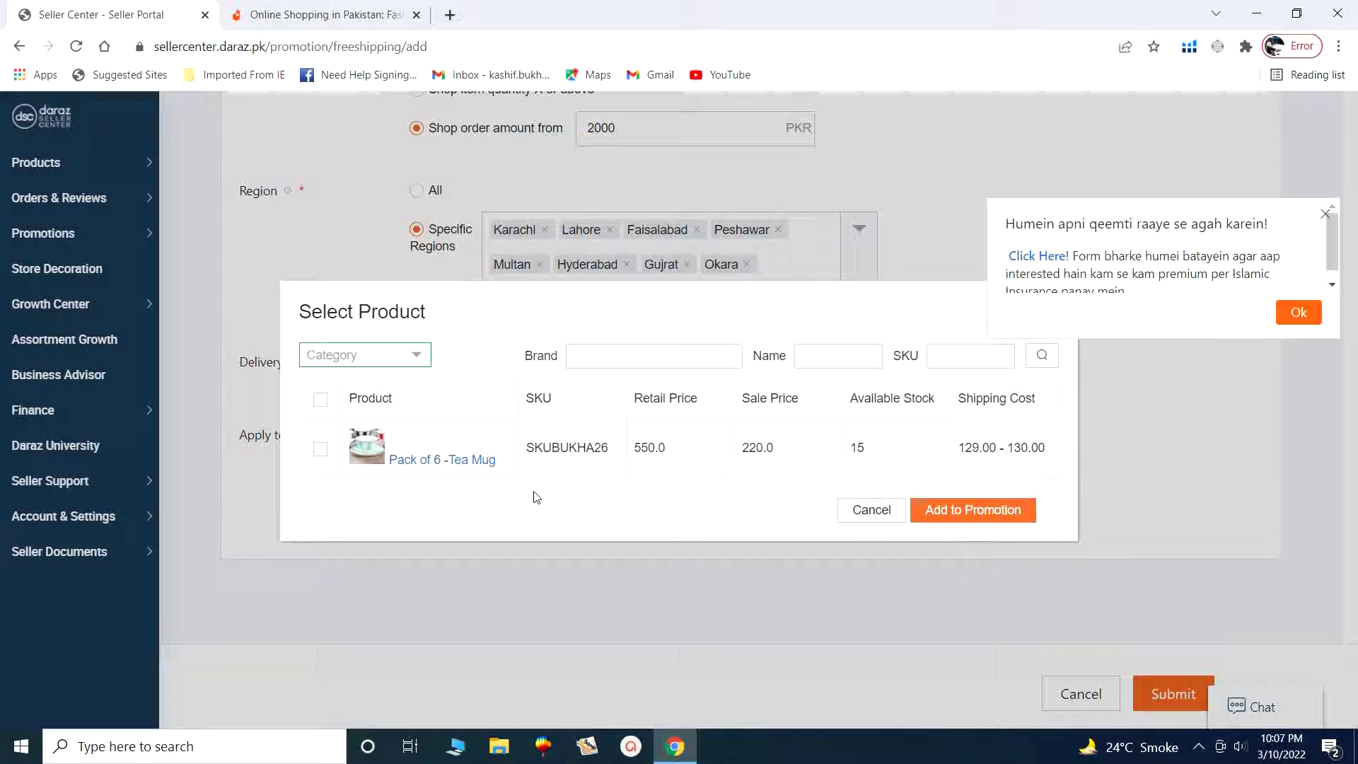
click(321, 449)
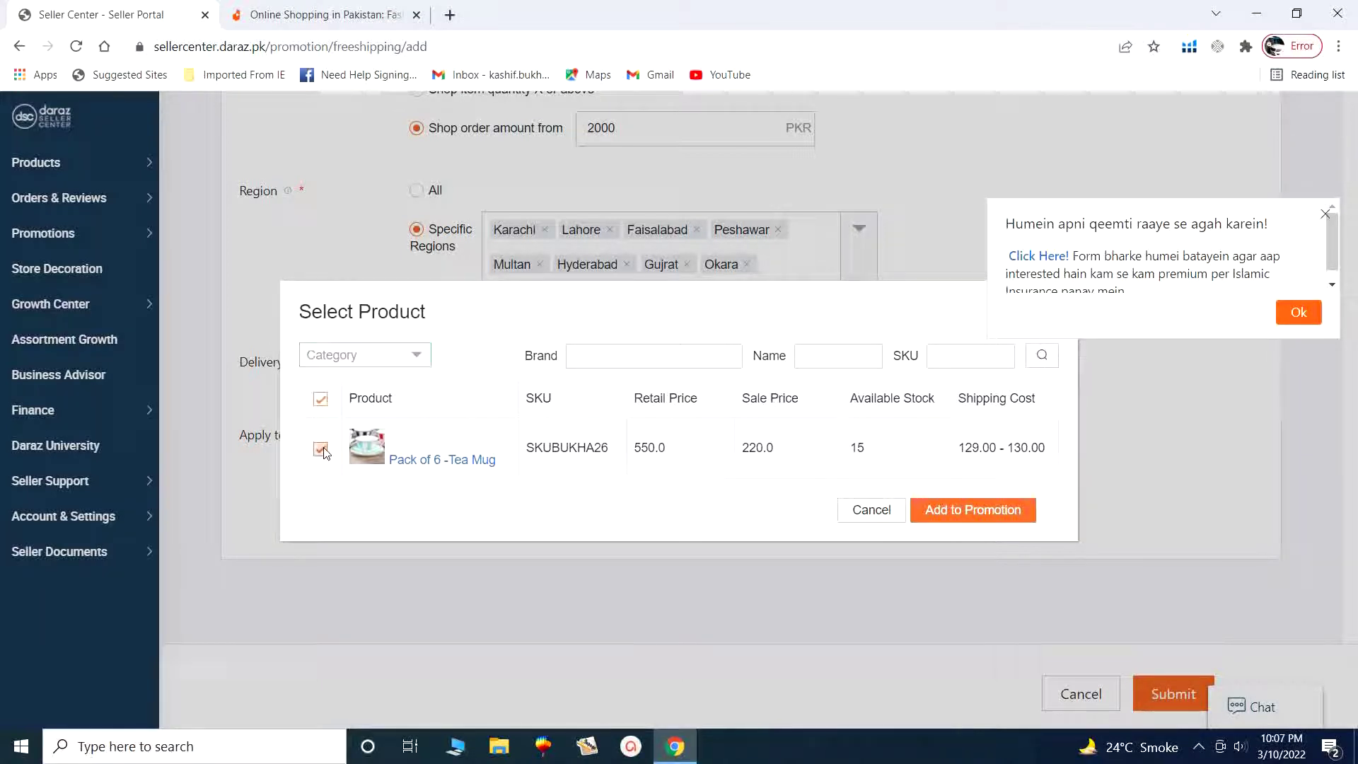
click(932, 511)
scroll(608, 466, down, 2)
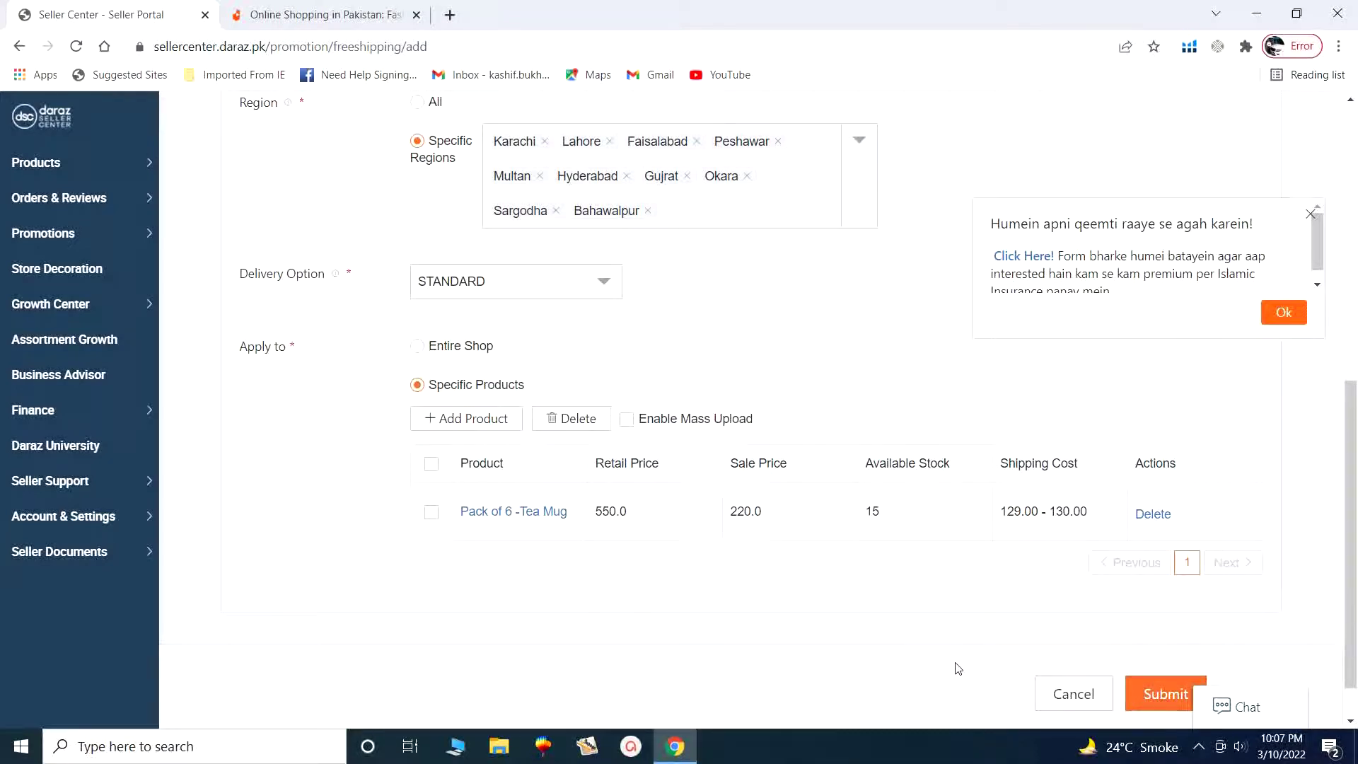
scroll(646, 560, up, 6)
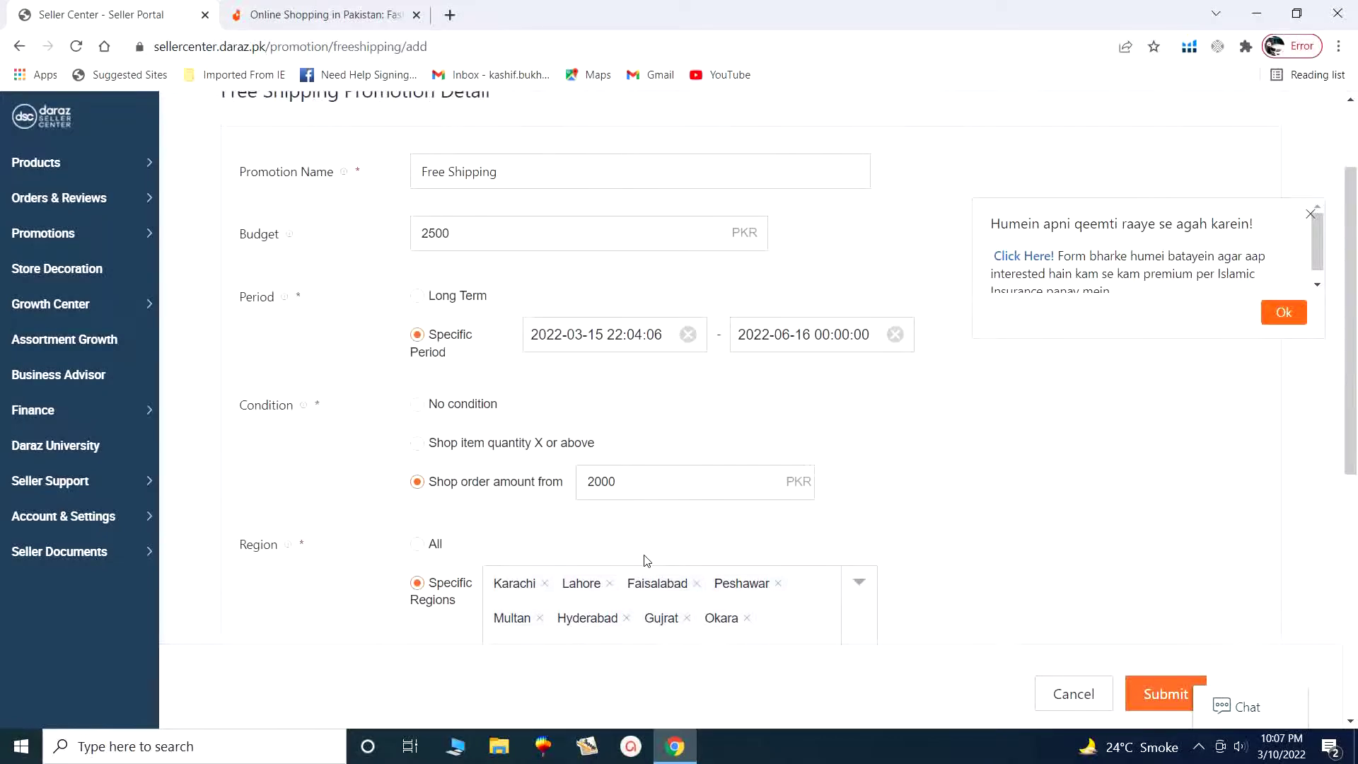
scroll(646, 560, up, 2)
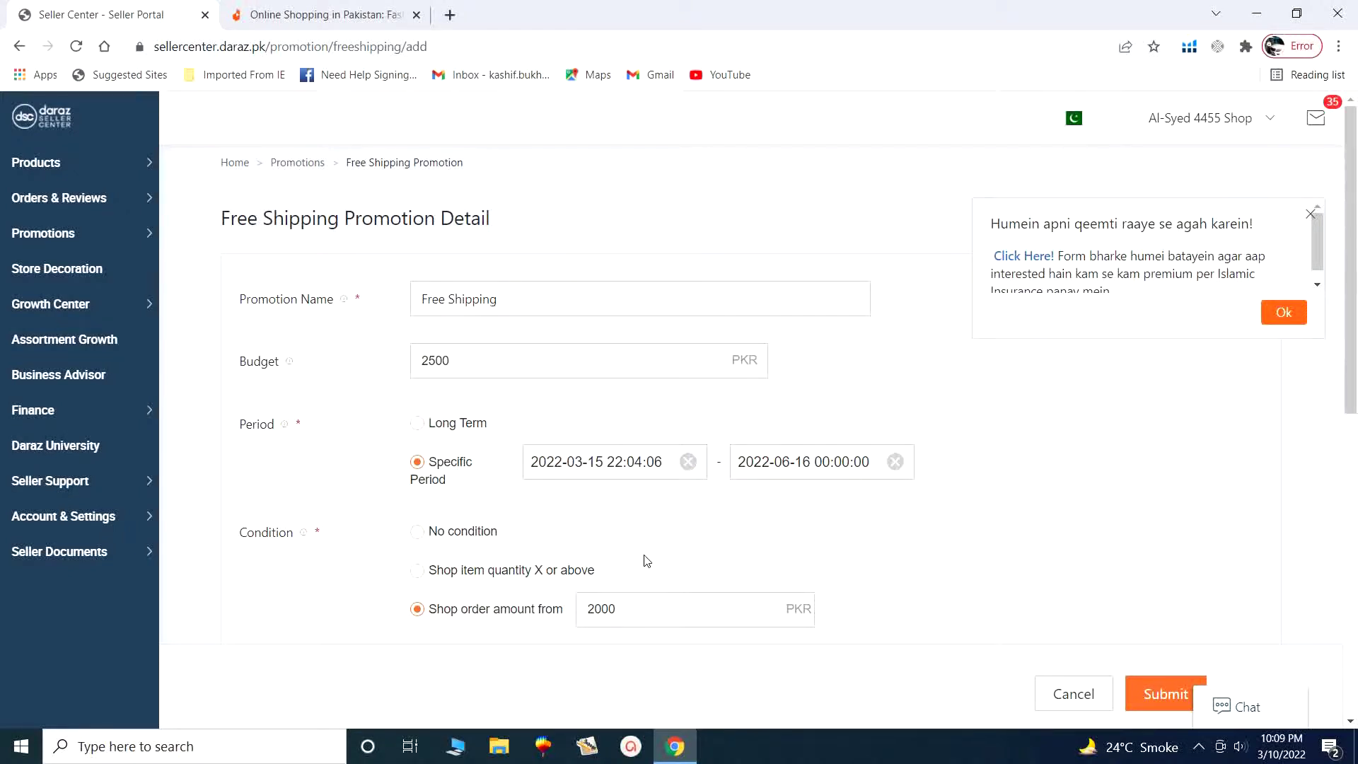
mouse_move(139, 244)
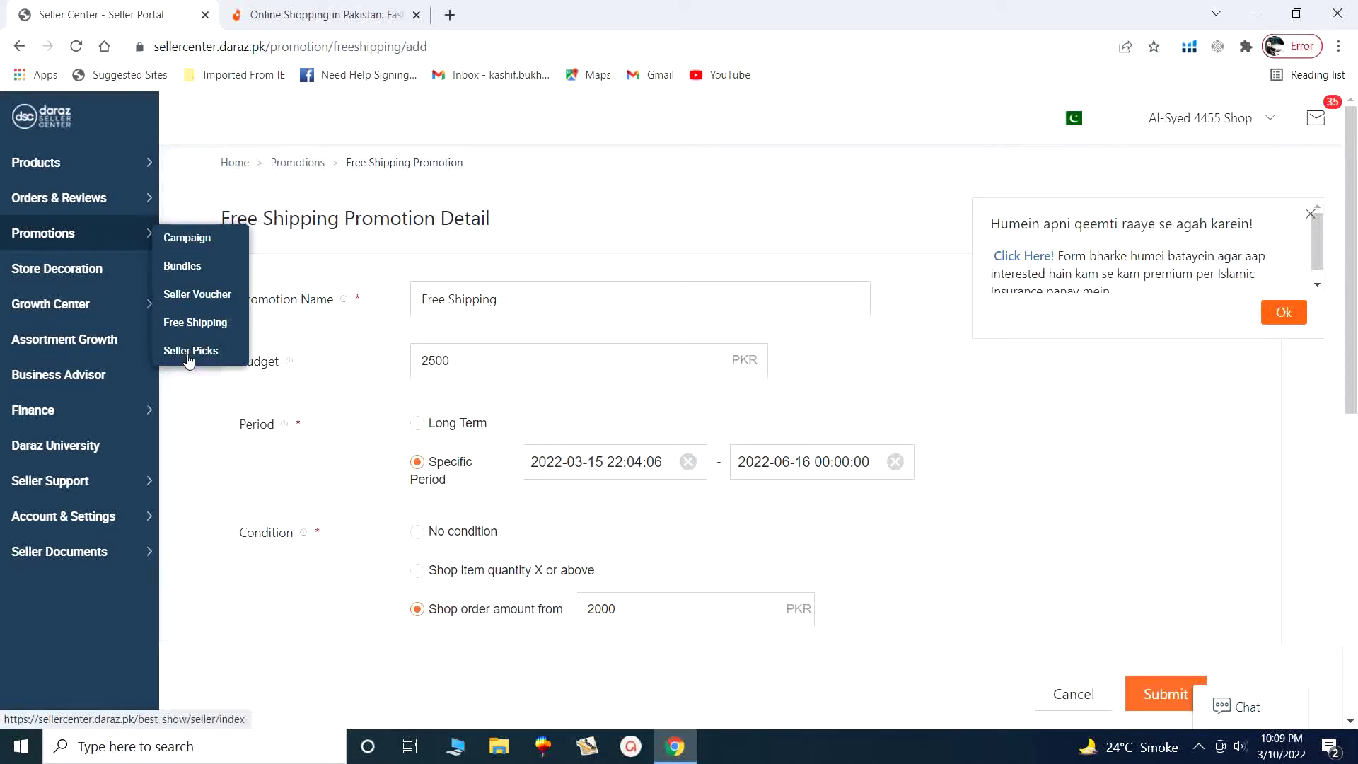
click(1198, 746)
click(1163, 677)
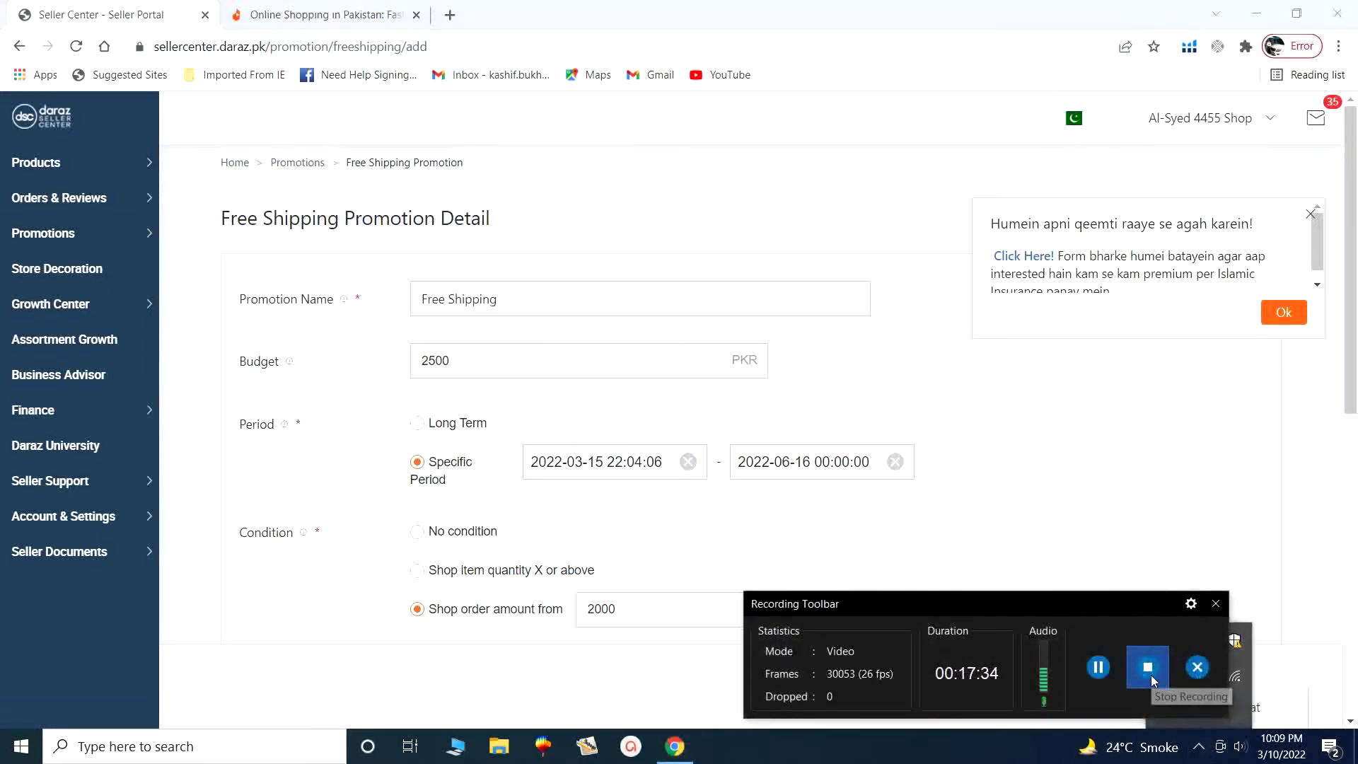